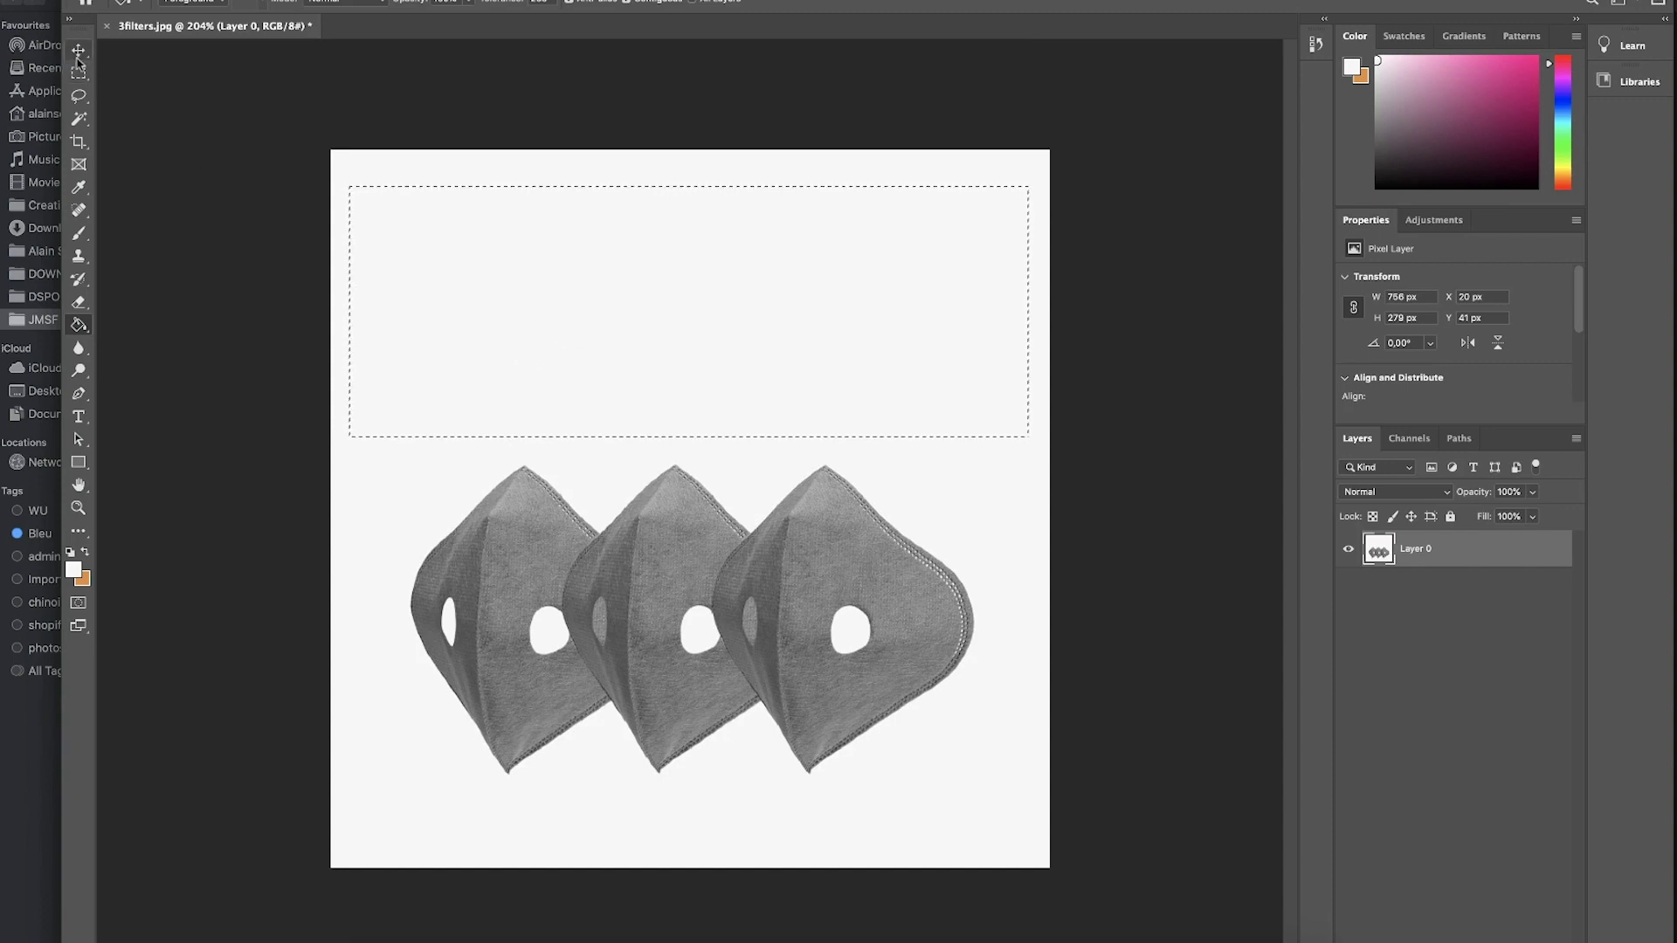
Clear the rectangular selection above the filters and undo the fill that covers the text
click(78, 95)
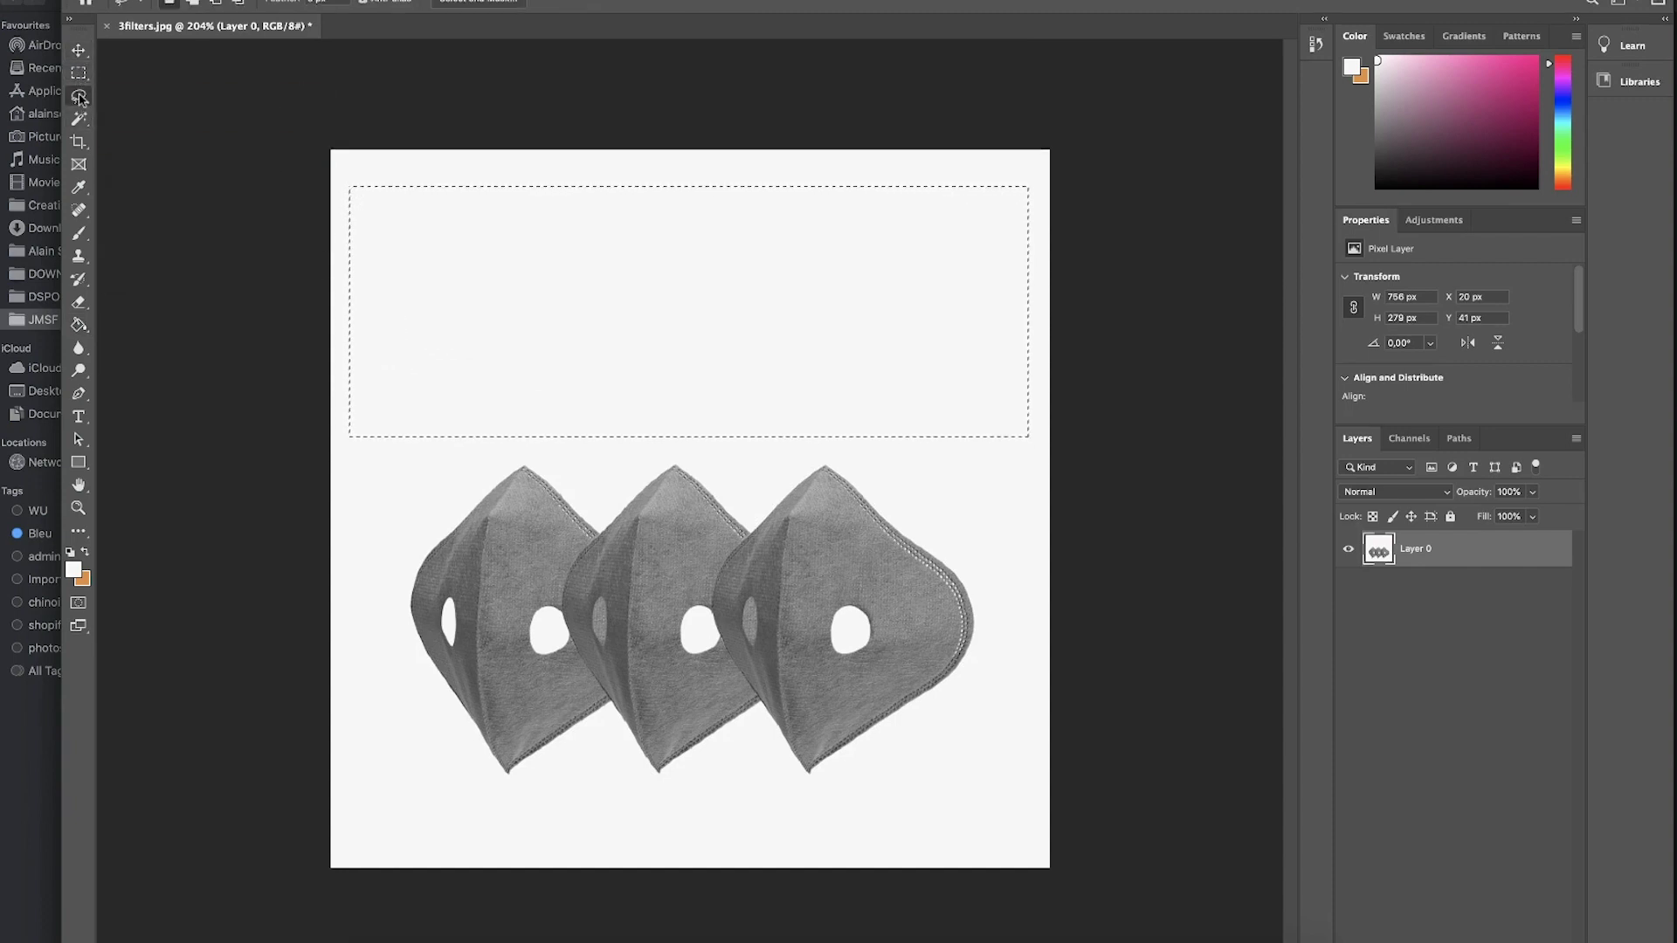
click(79, 73)
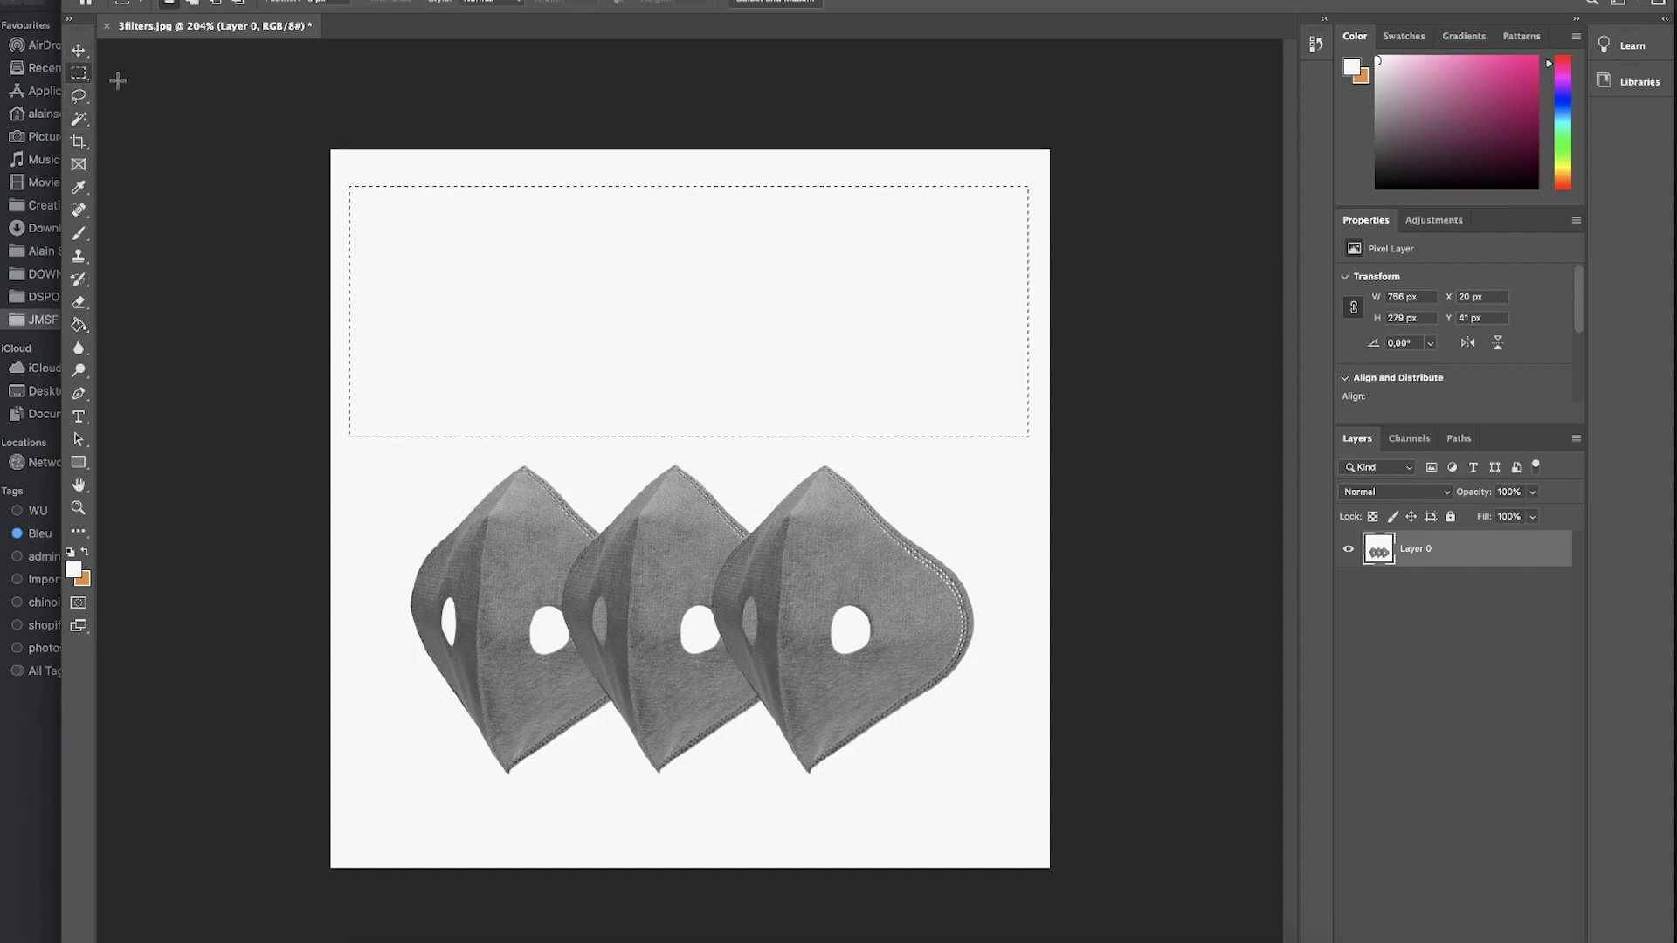
click(344, 182)
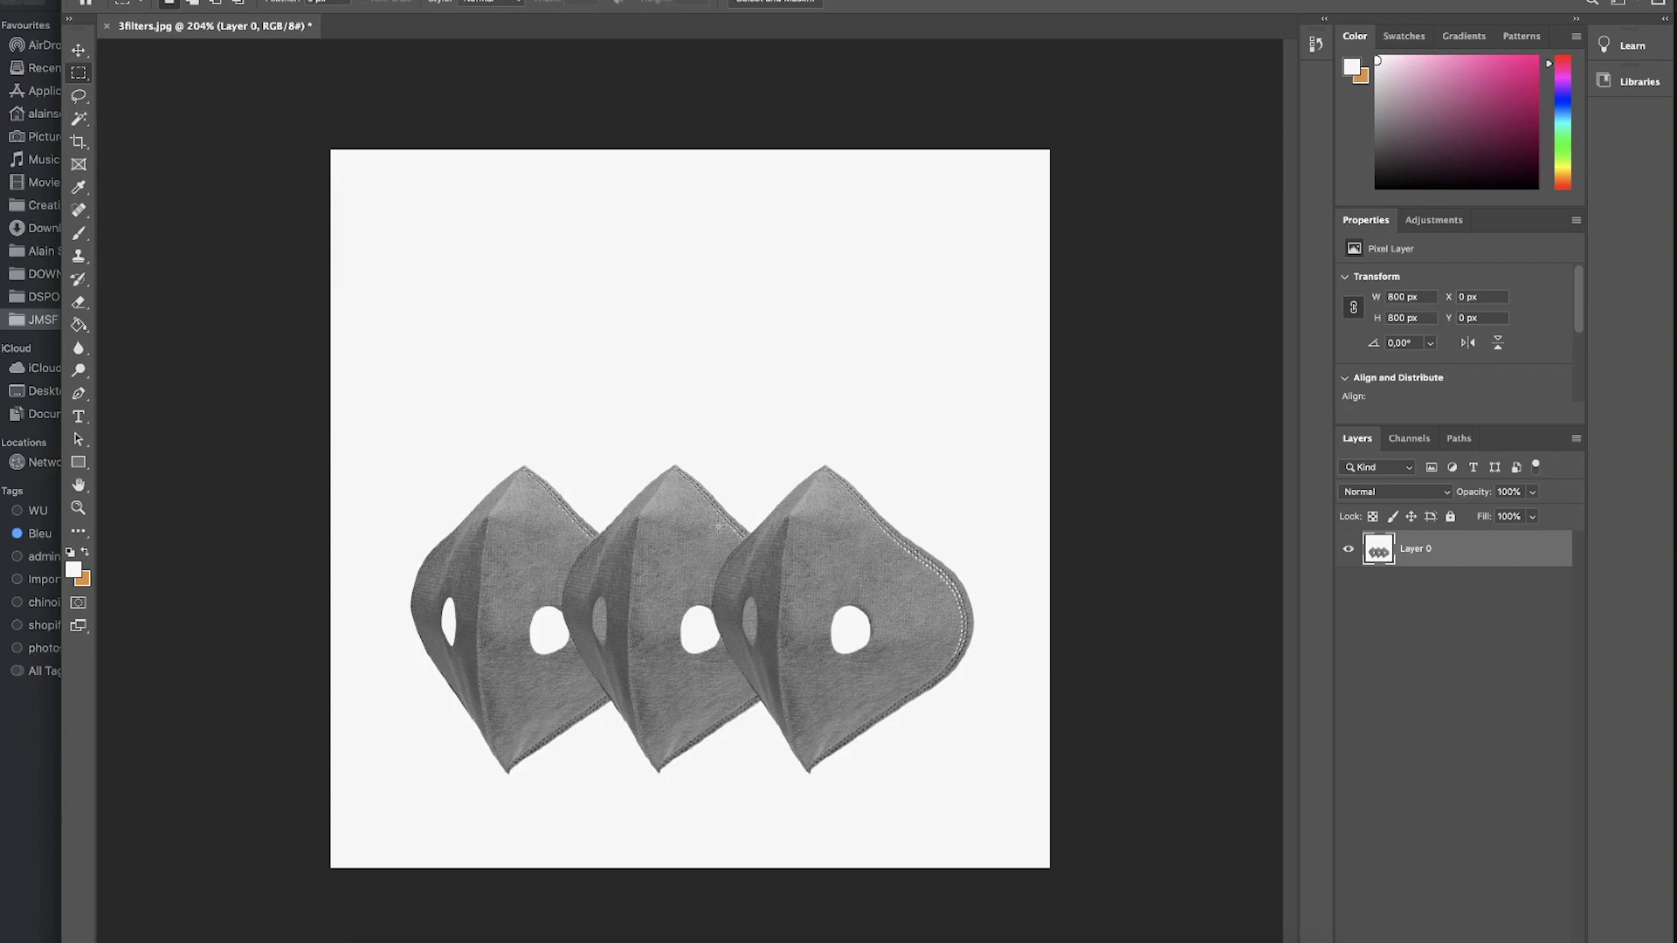
key(super+z)
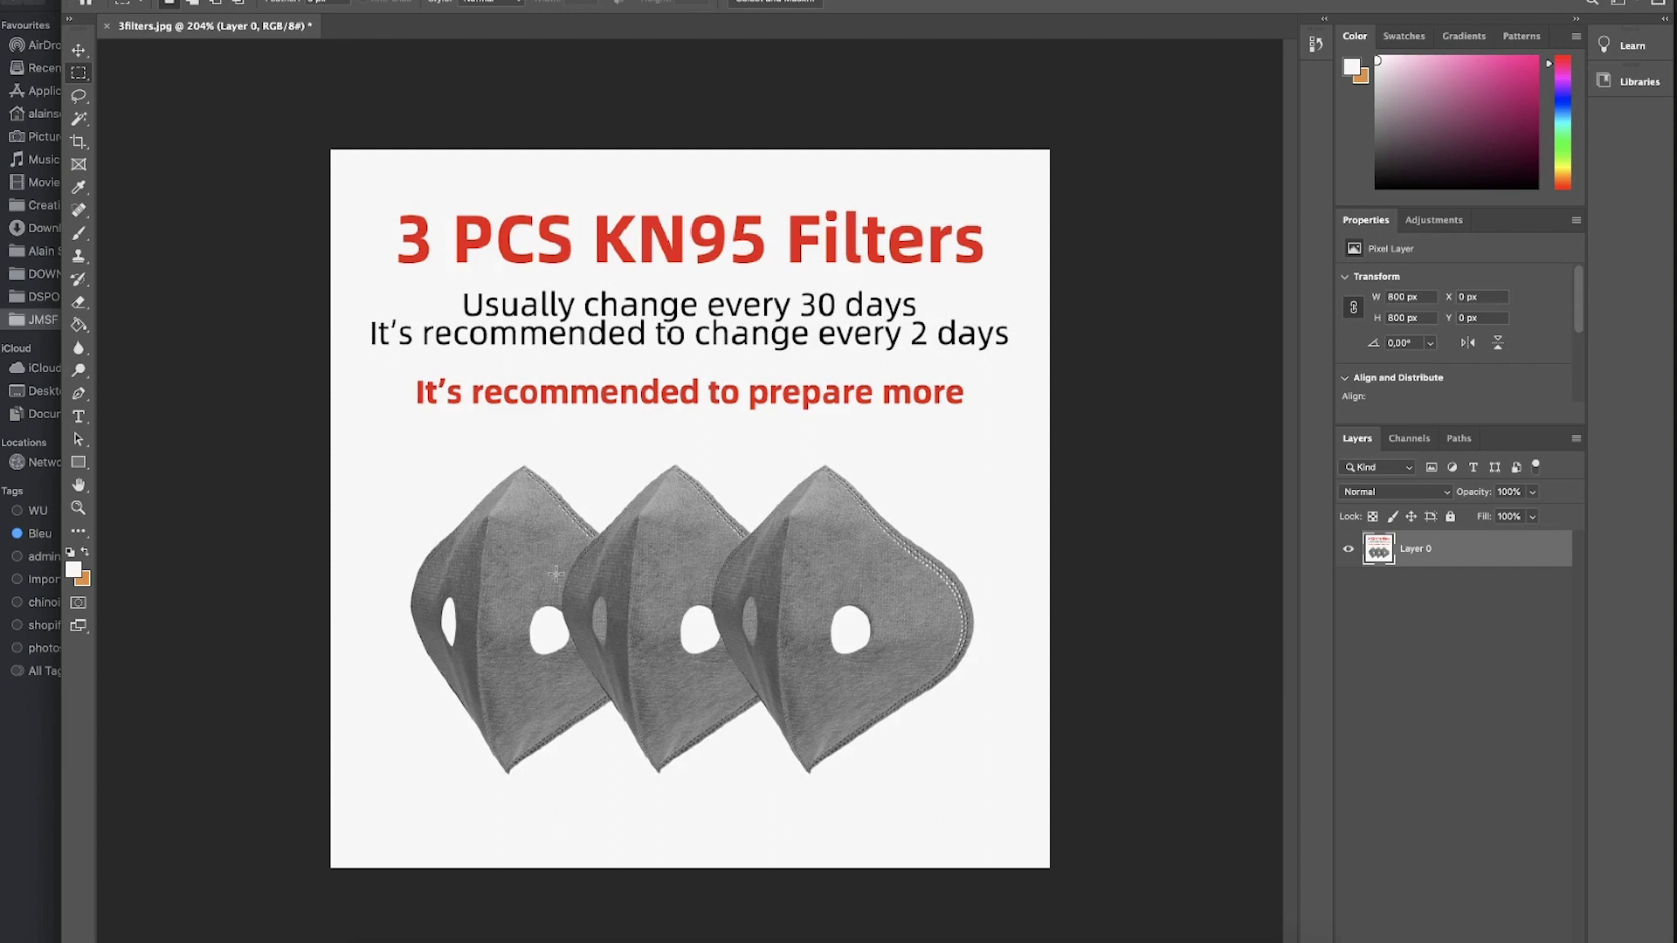
Browse the images in the mask cyslisme folder and open the photo of the woman wearing the black mask in Photoshop
click(45, 799)
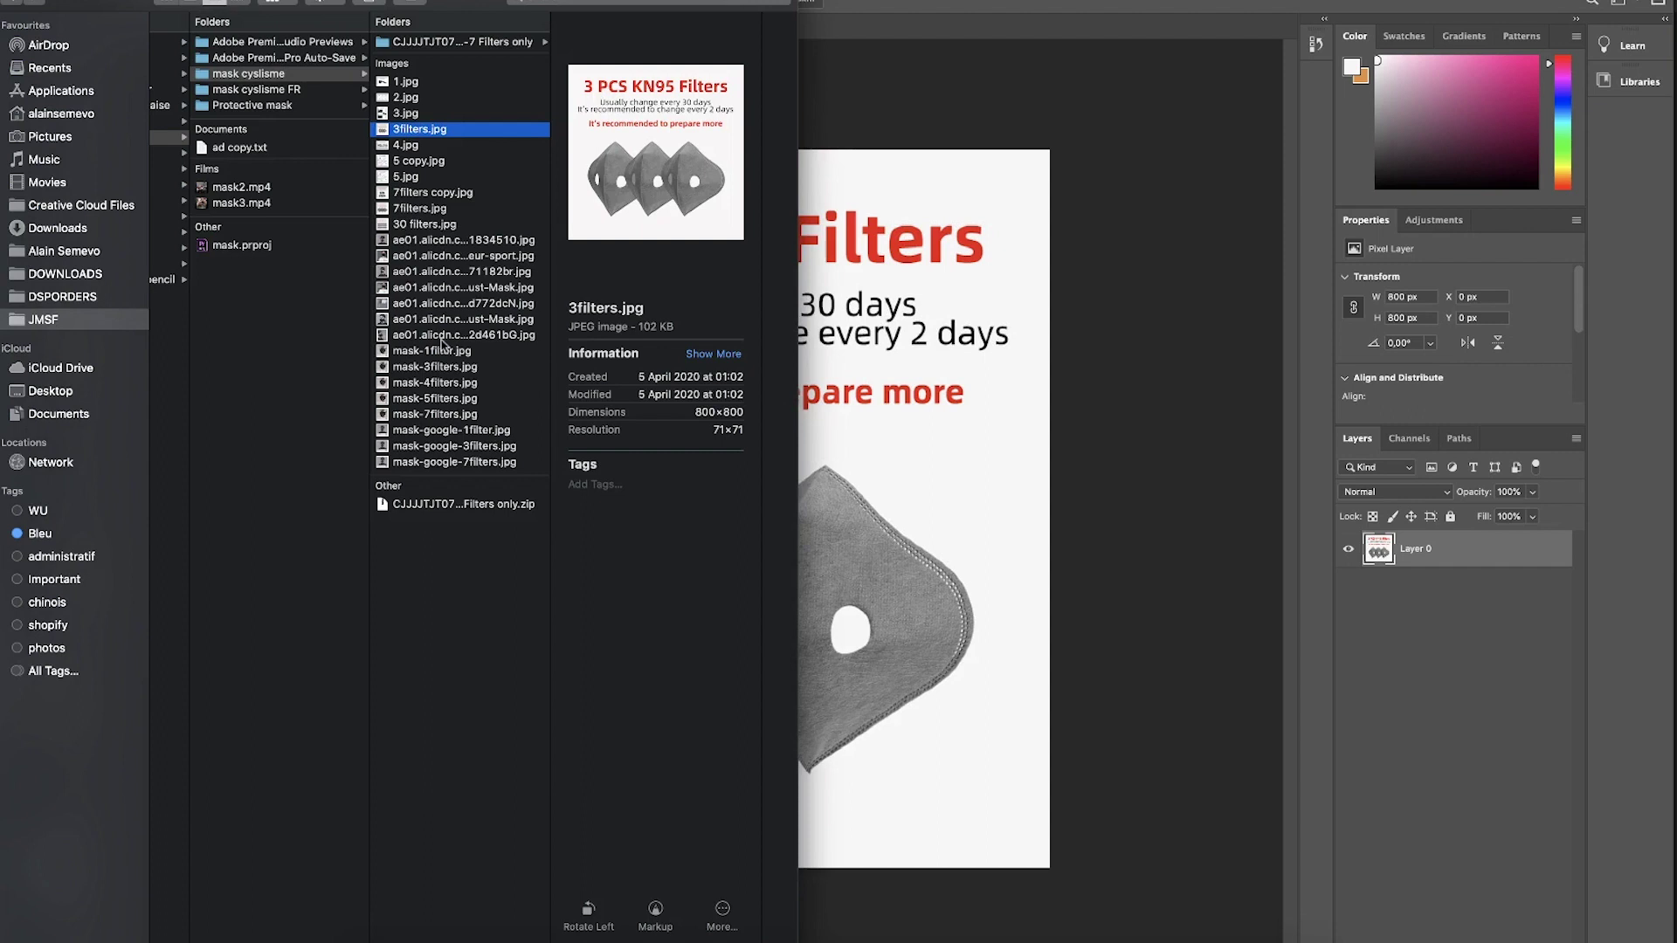
click(407, 99)
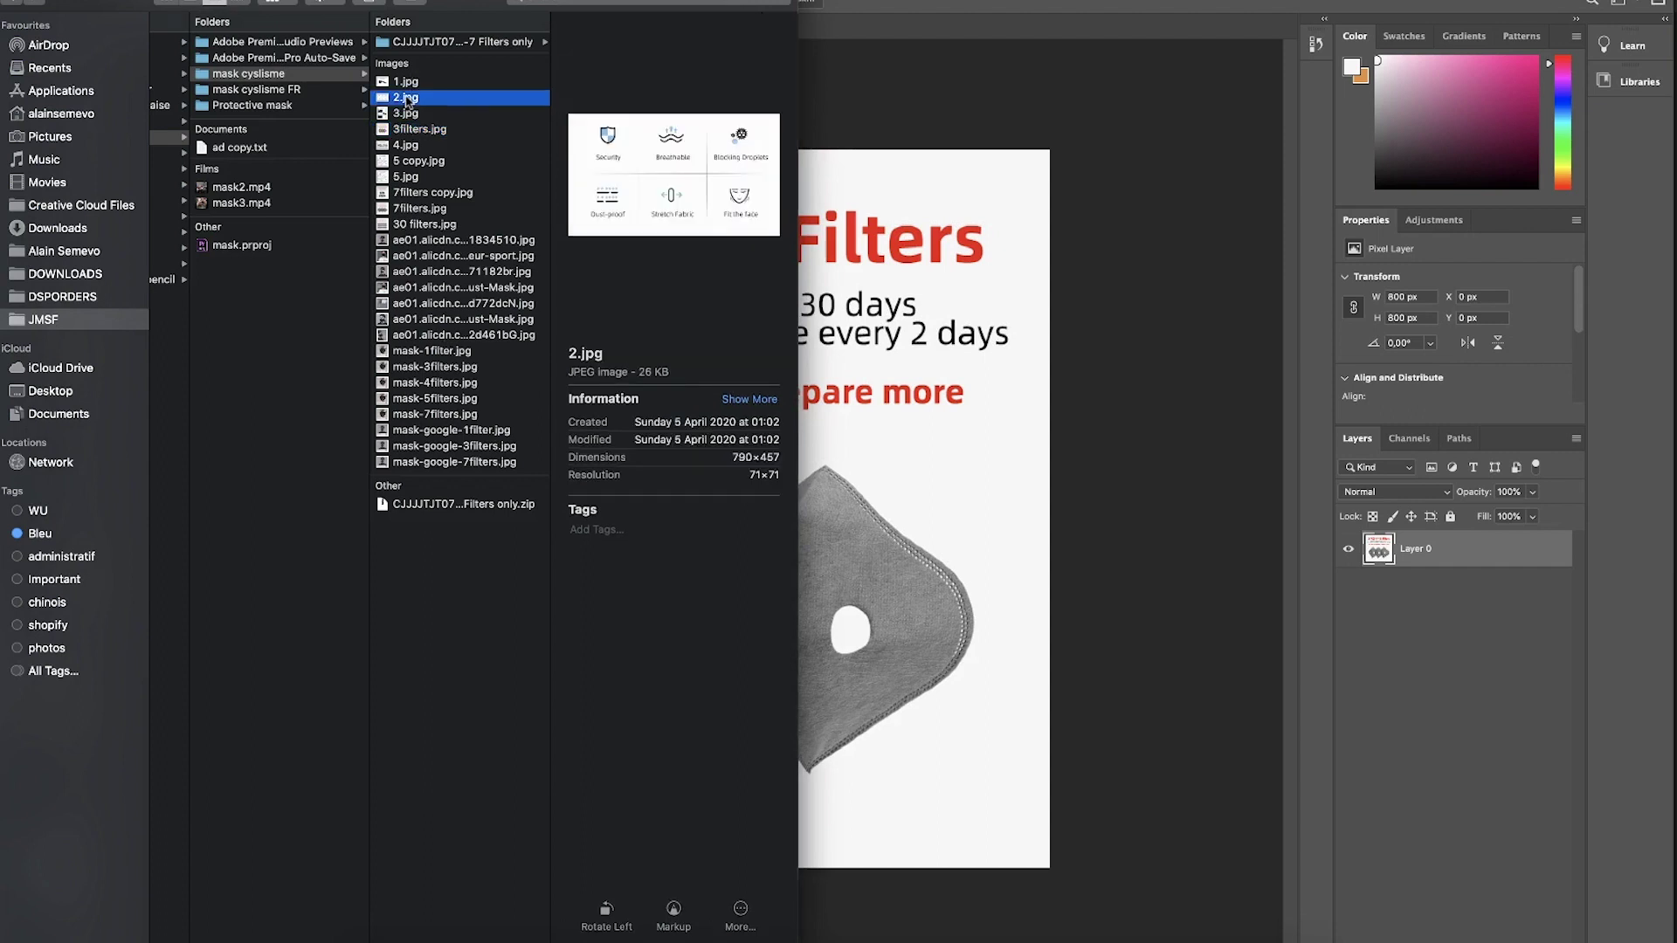
click(407, 83)
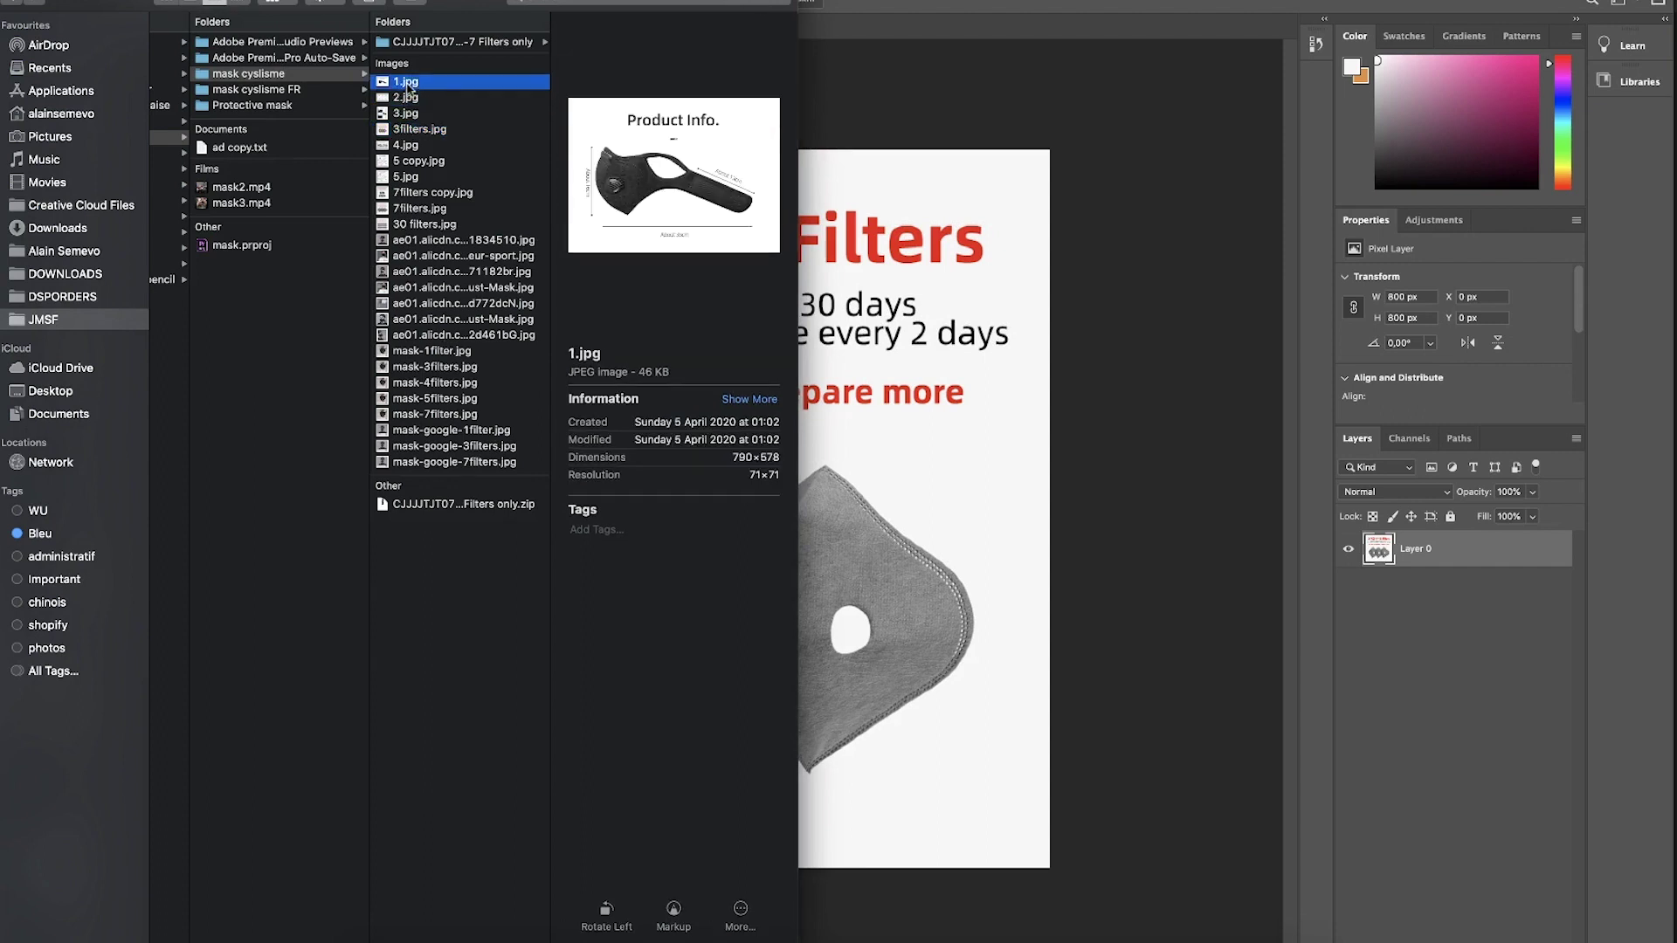
click(409, 226)
click(418, 382)
click(437, 287)
click(437, 256)
right_click(432, 256)
mouse_move(512, 289)
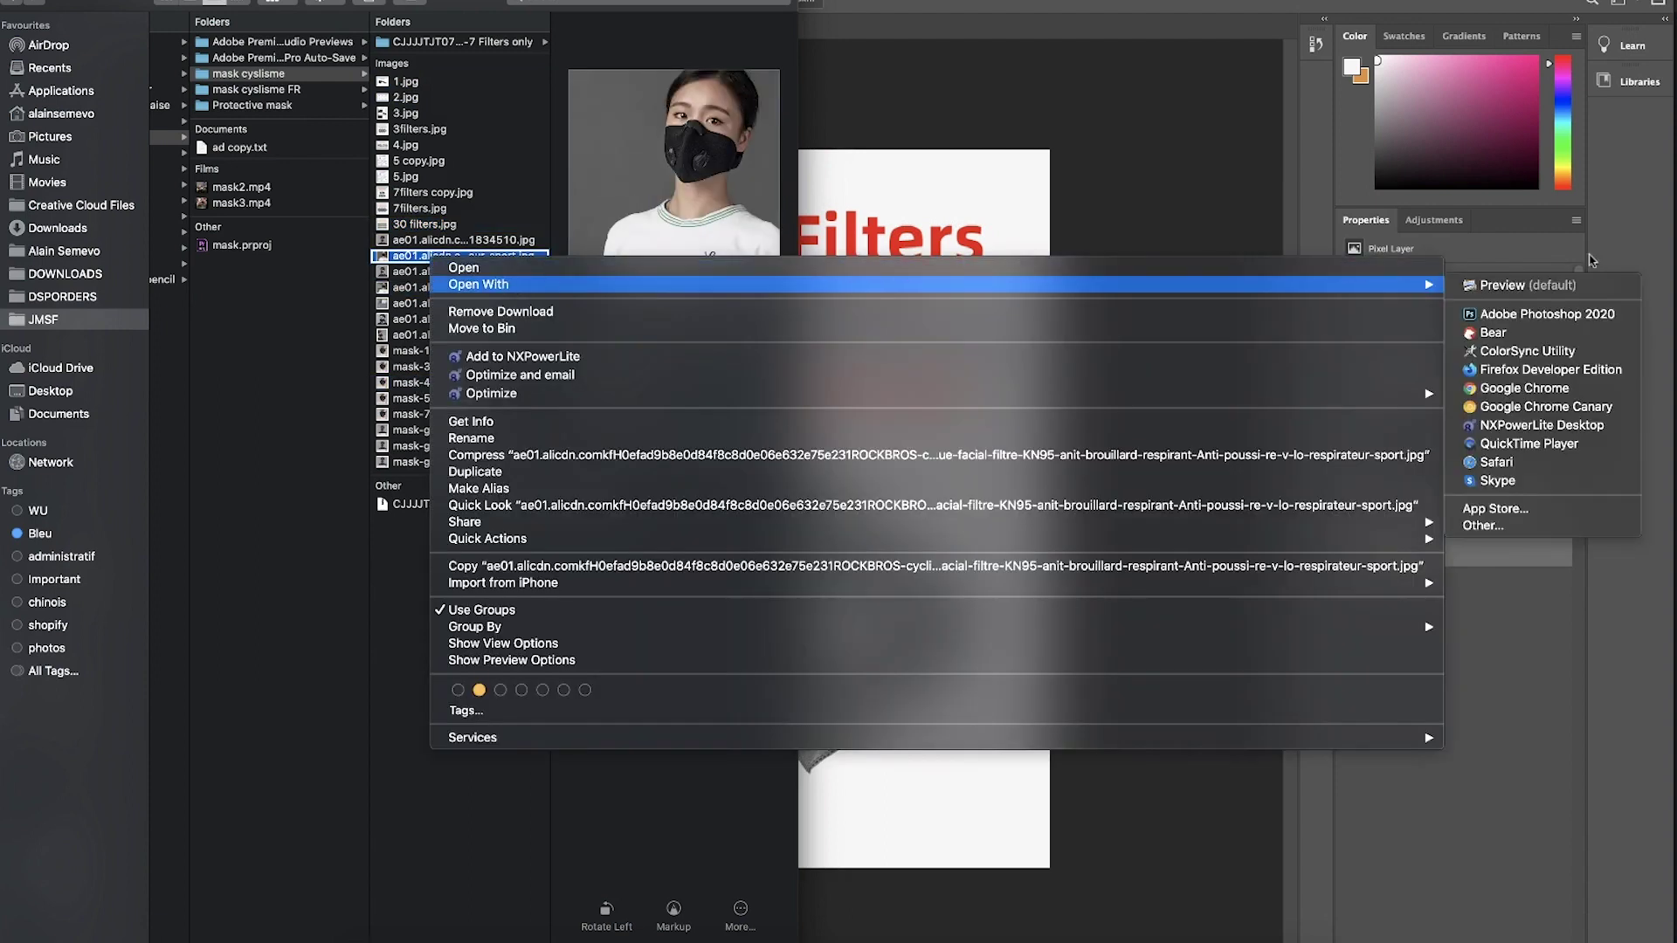
click(1544, 314)
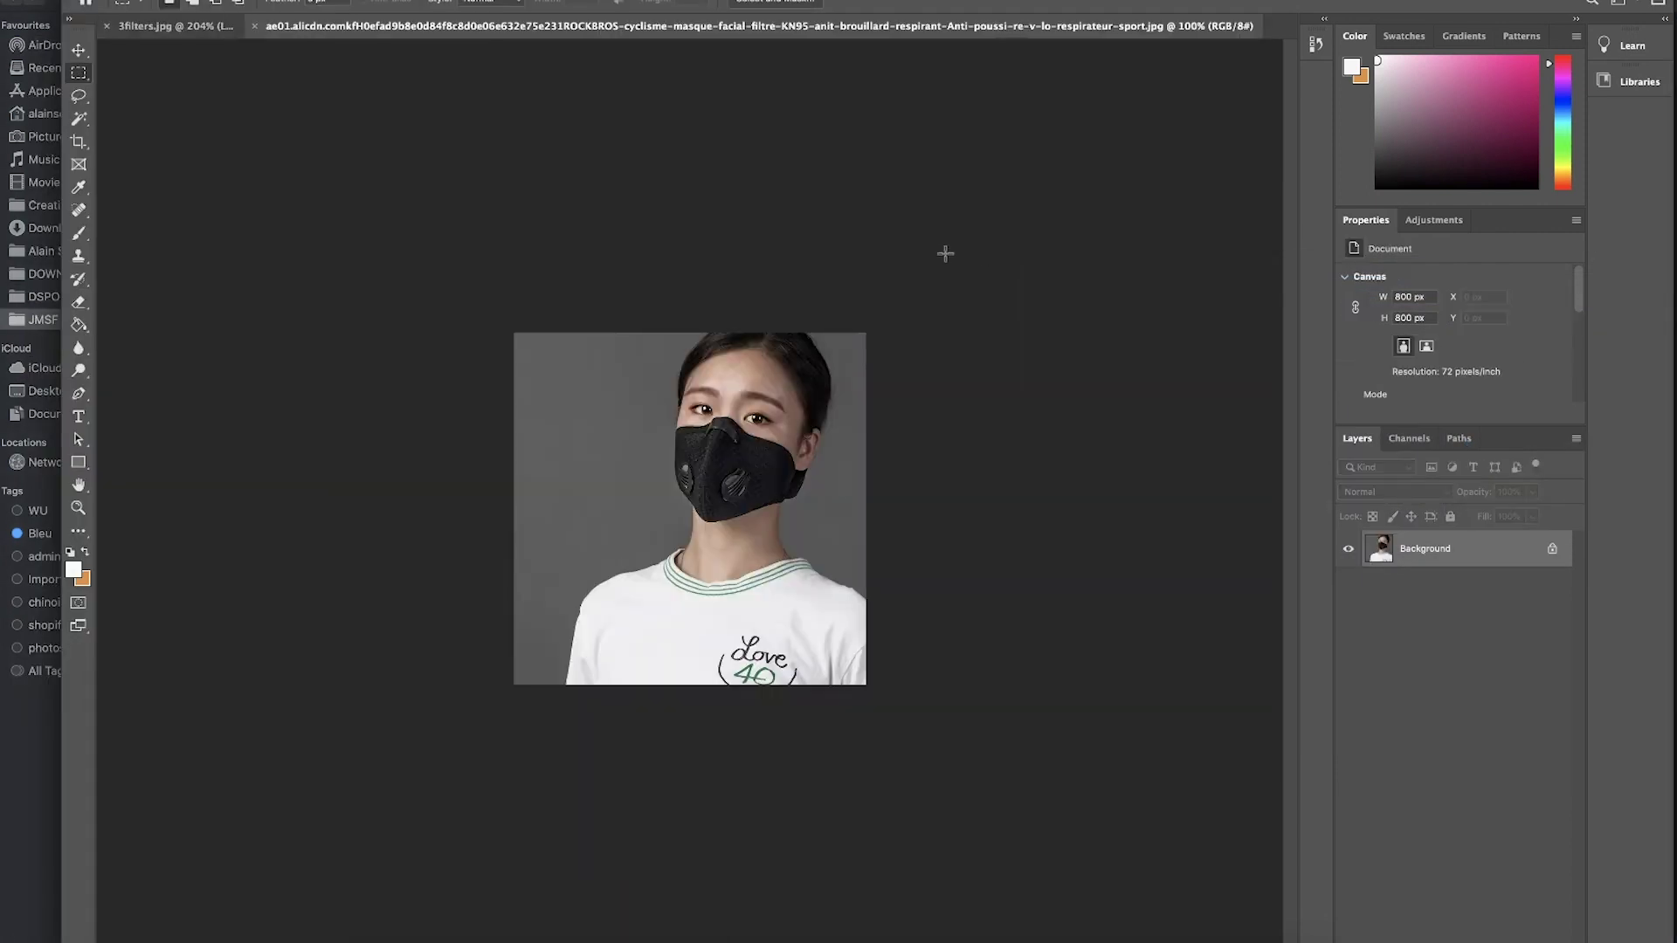
key(super+plus)
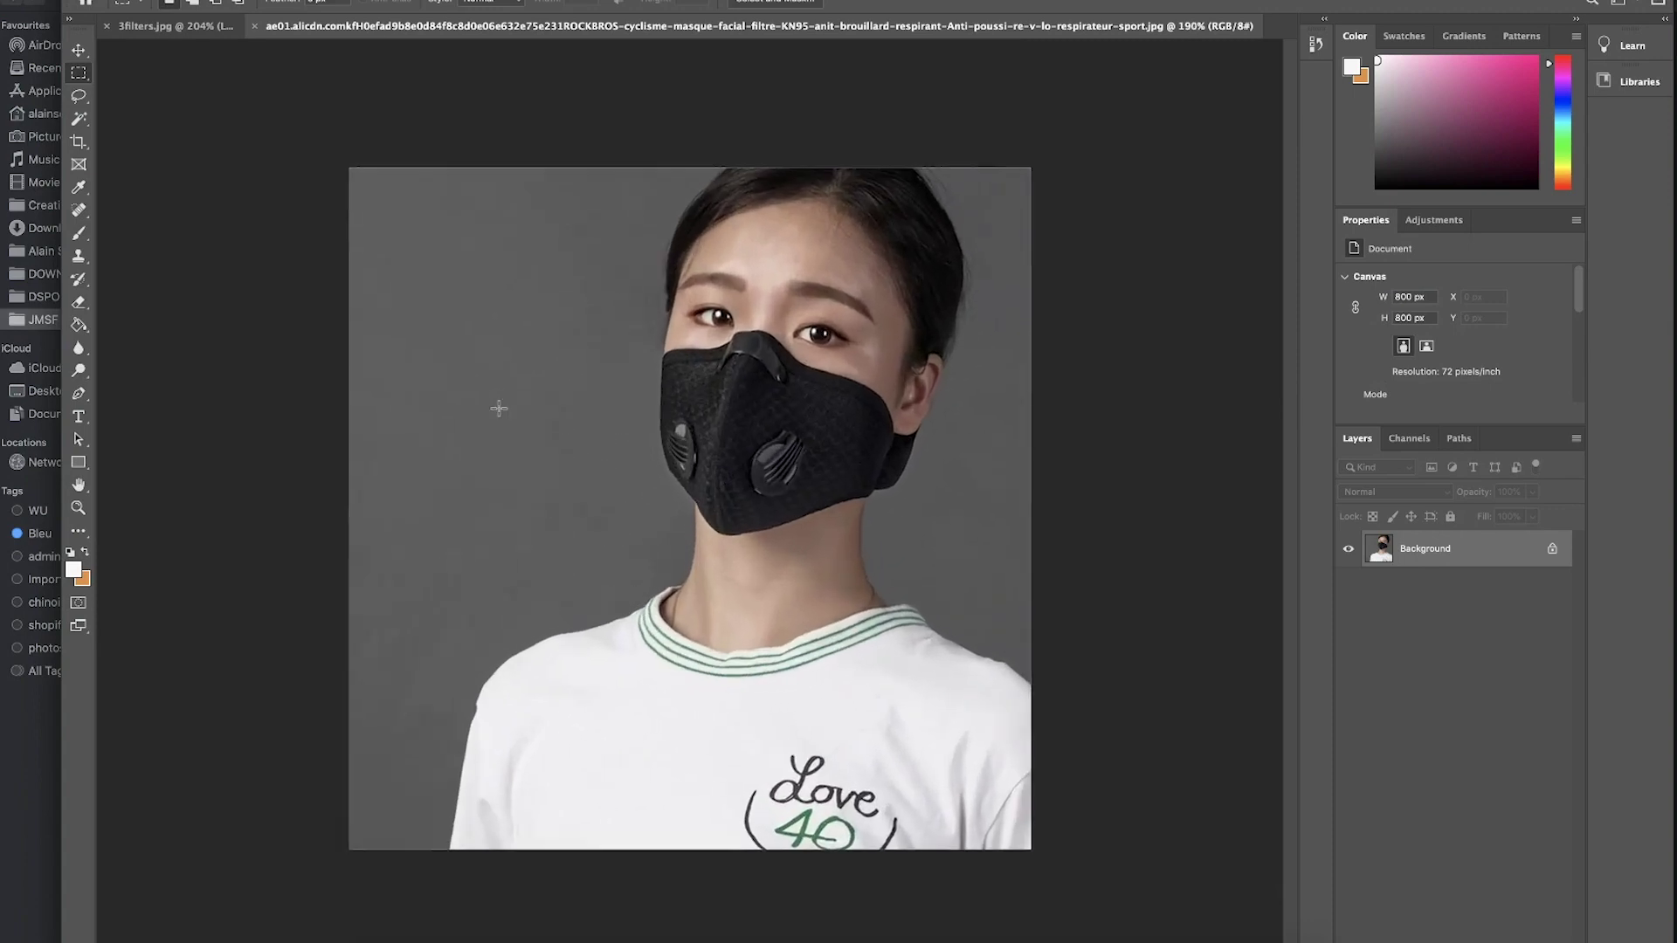
Compare the 3filters.jpg image with the mask photo and return to the 3filters.jpg document
click(188, 28)
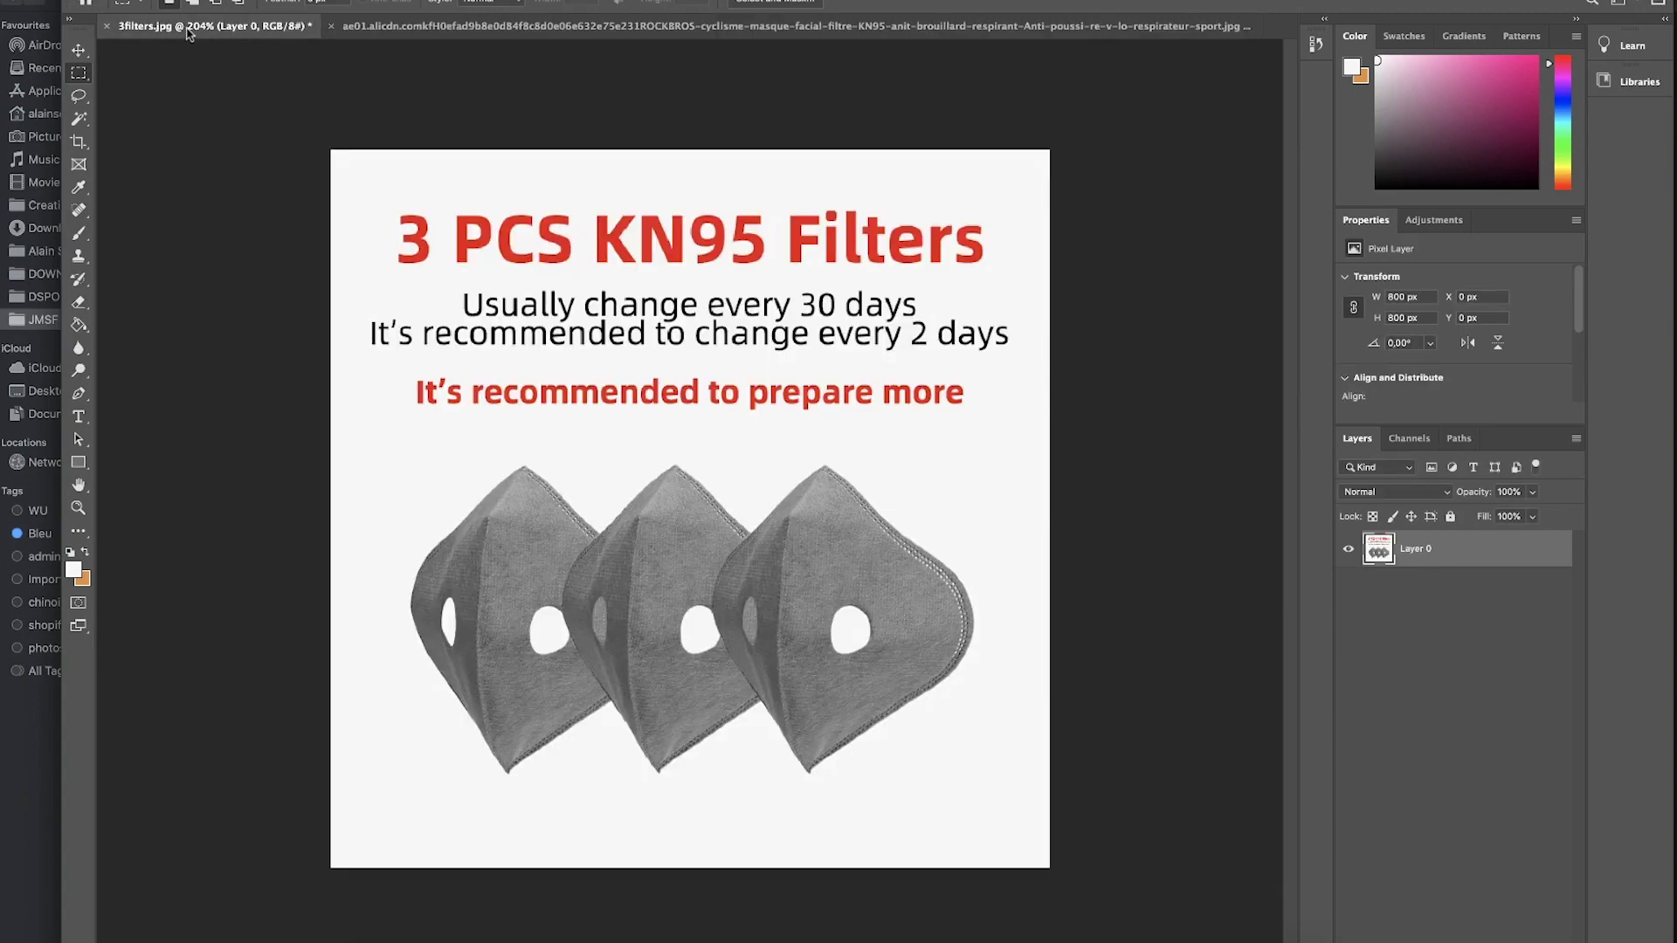
key(ctrl+Tab)
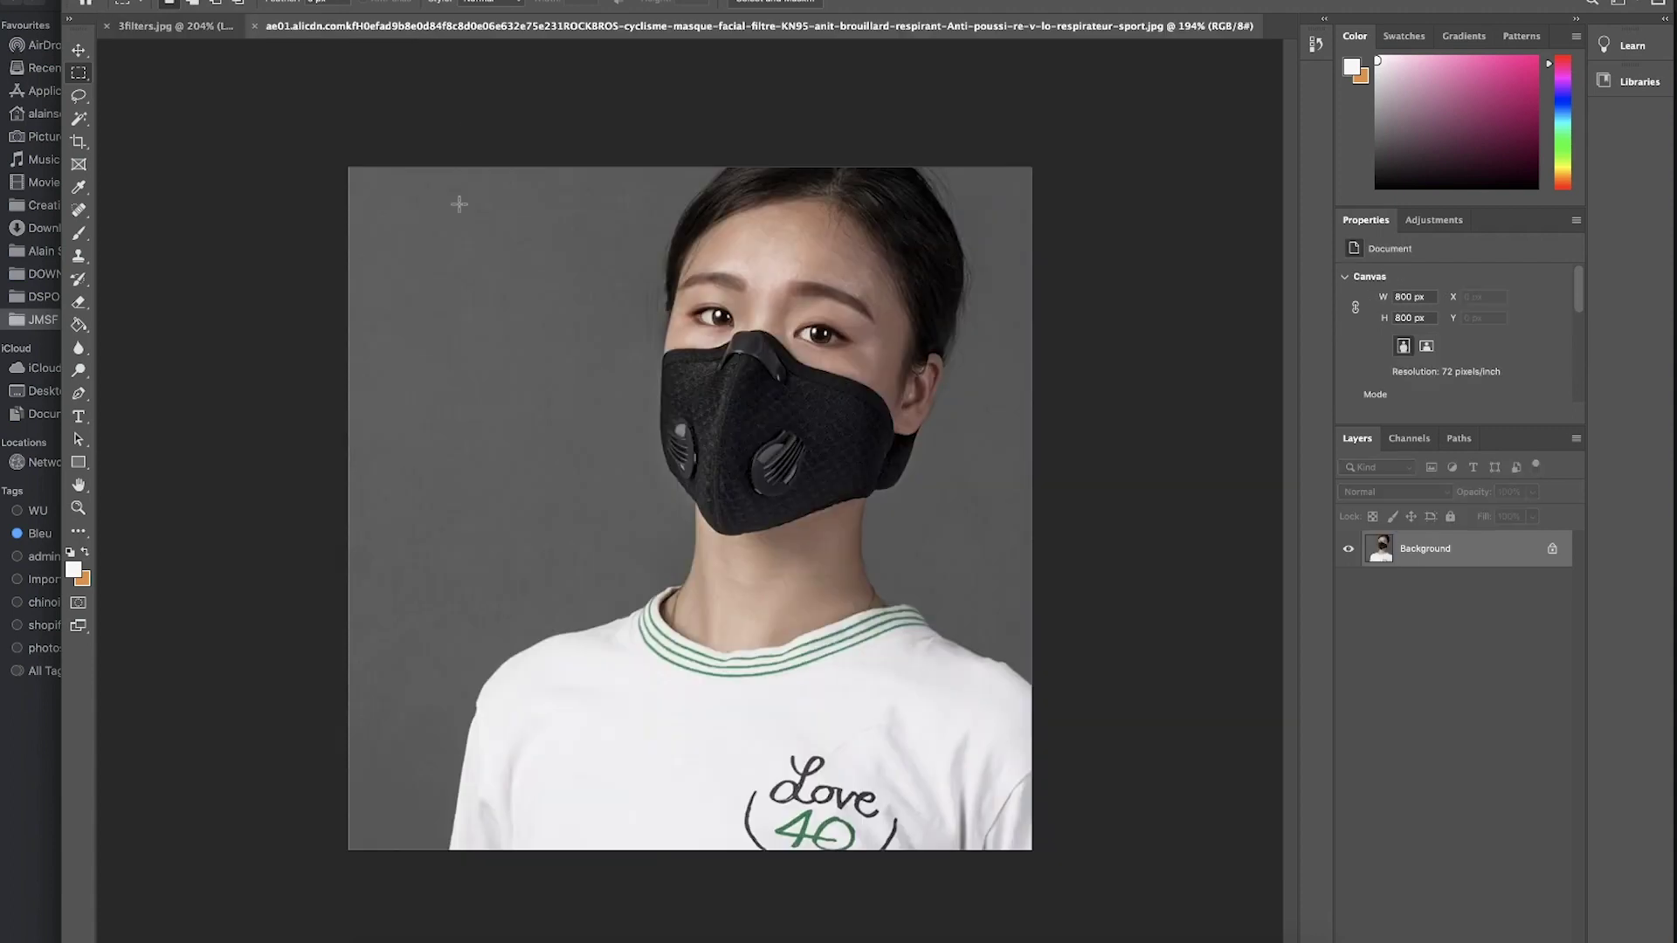
click(140, 28)
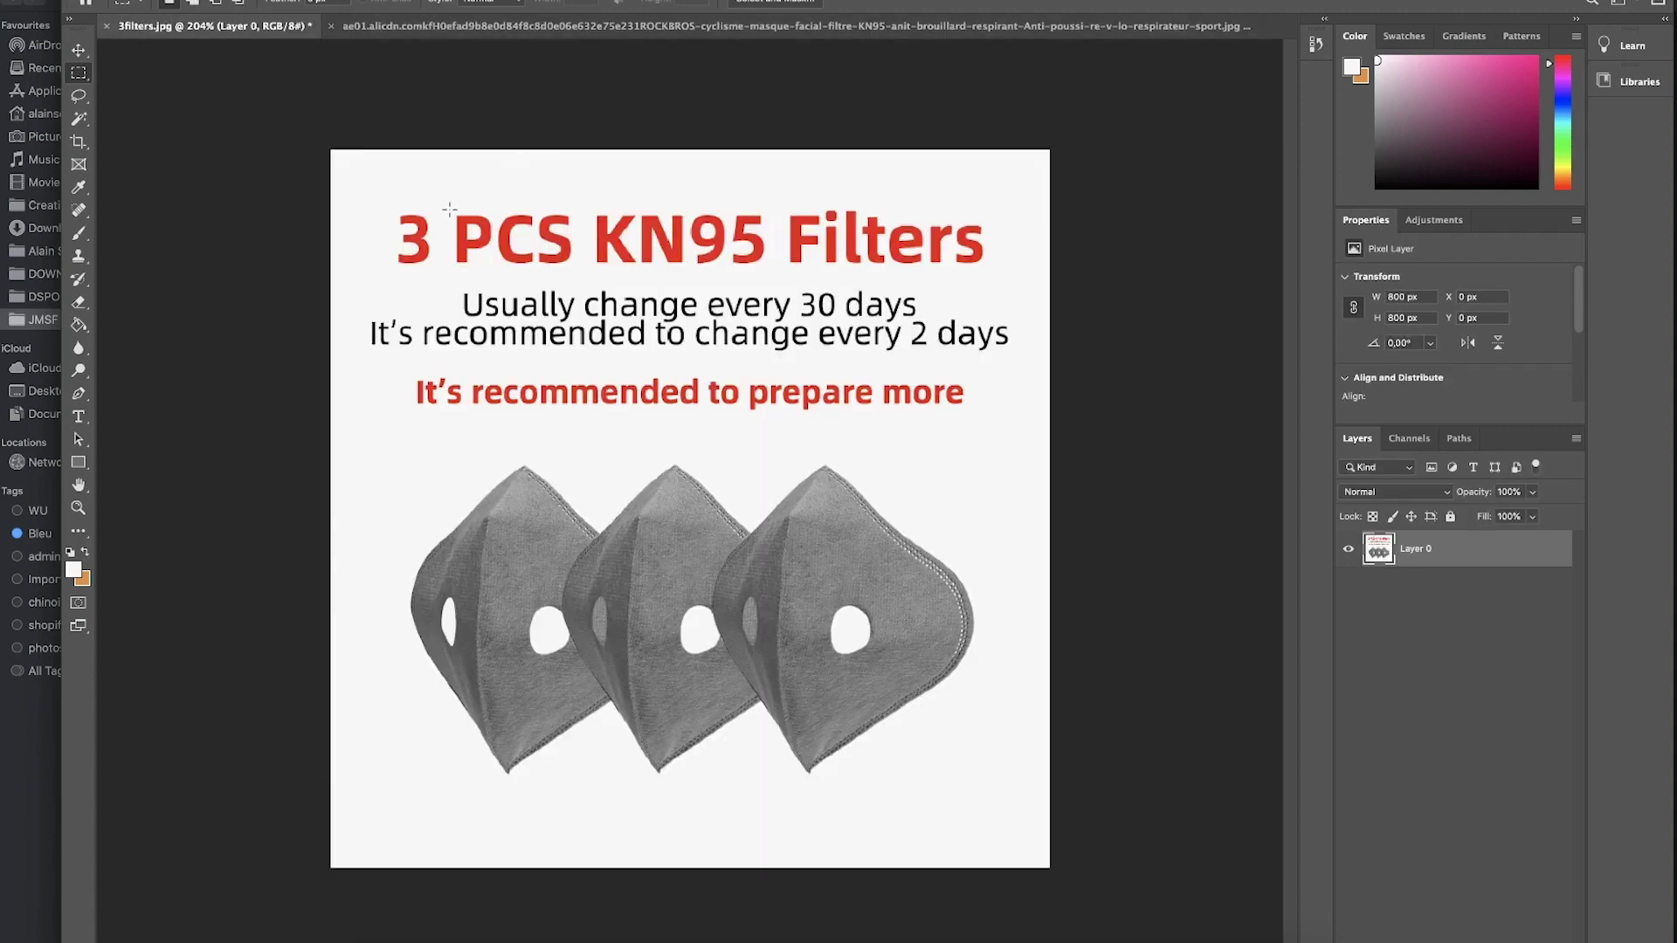
click(79, 121)
click(421, 441)
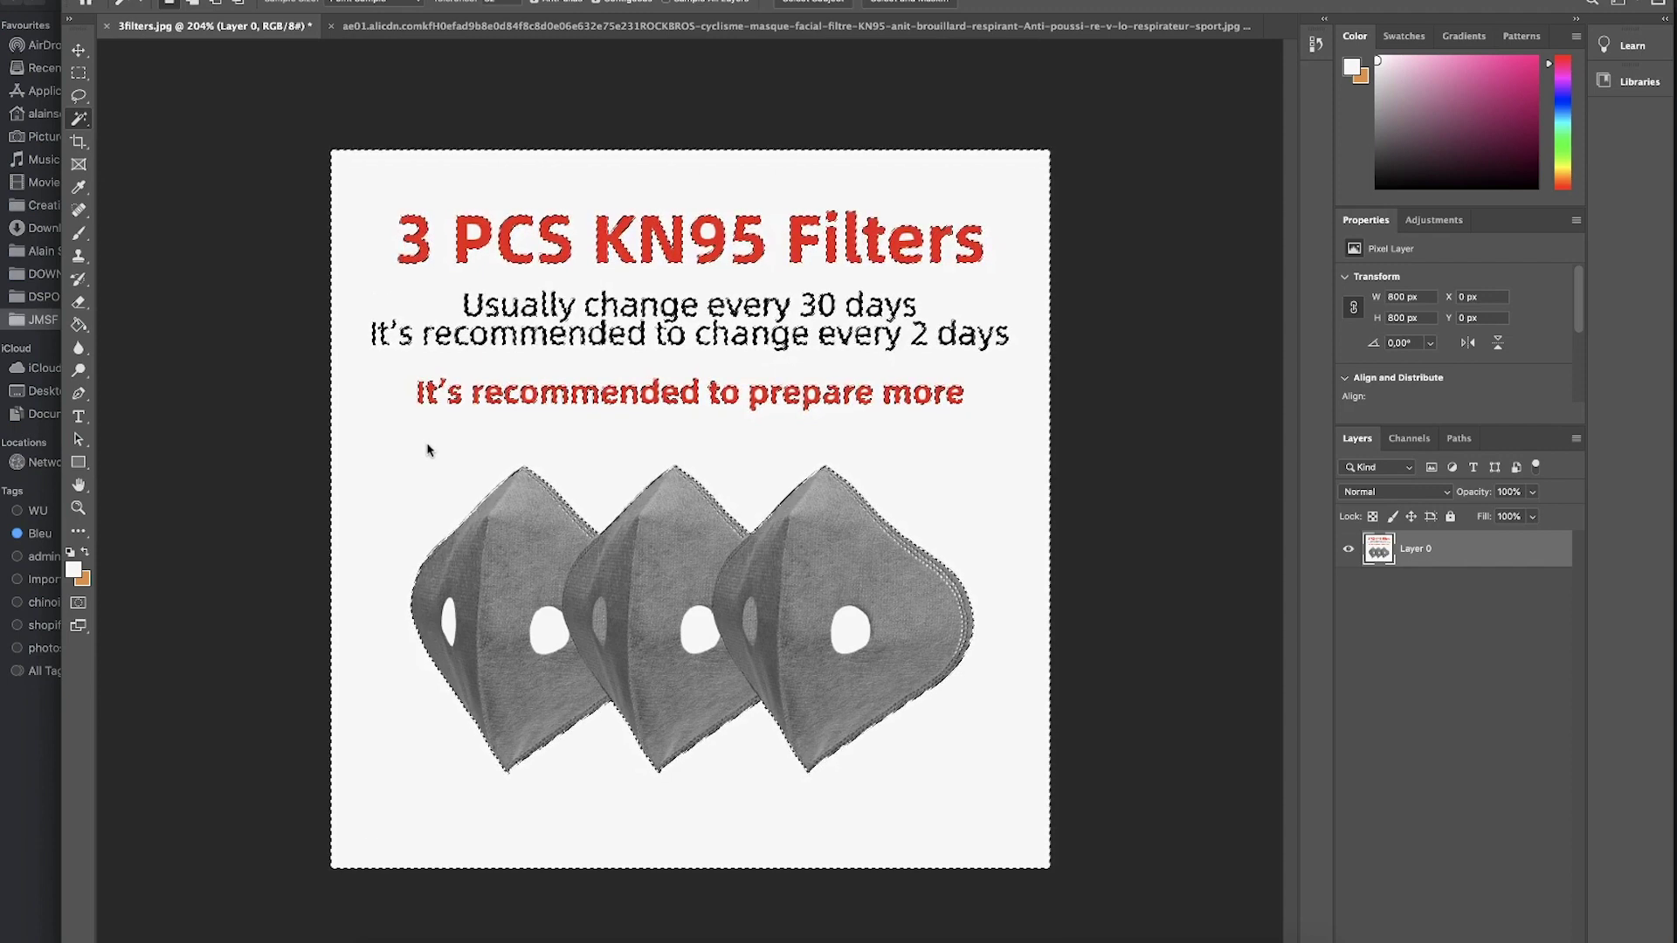
key(super+d)
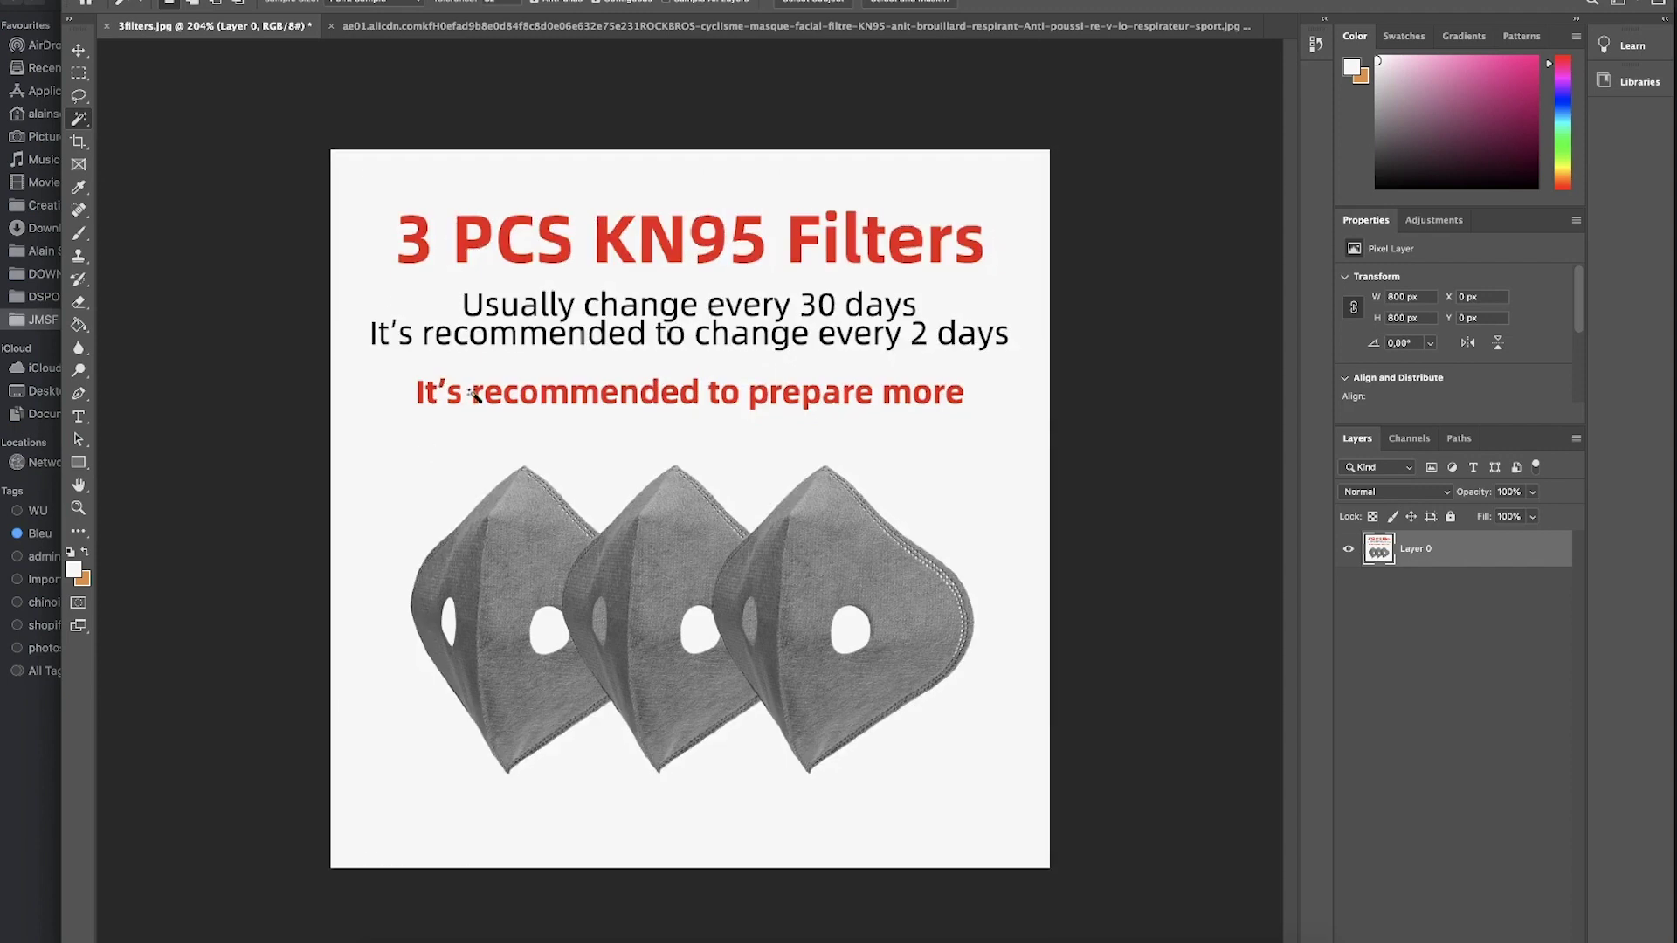
Cover the text above the filters by filling a rectangular selection of about 766 × 297 px with the sampled off-white background colour, and deselect
click(79, 73)
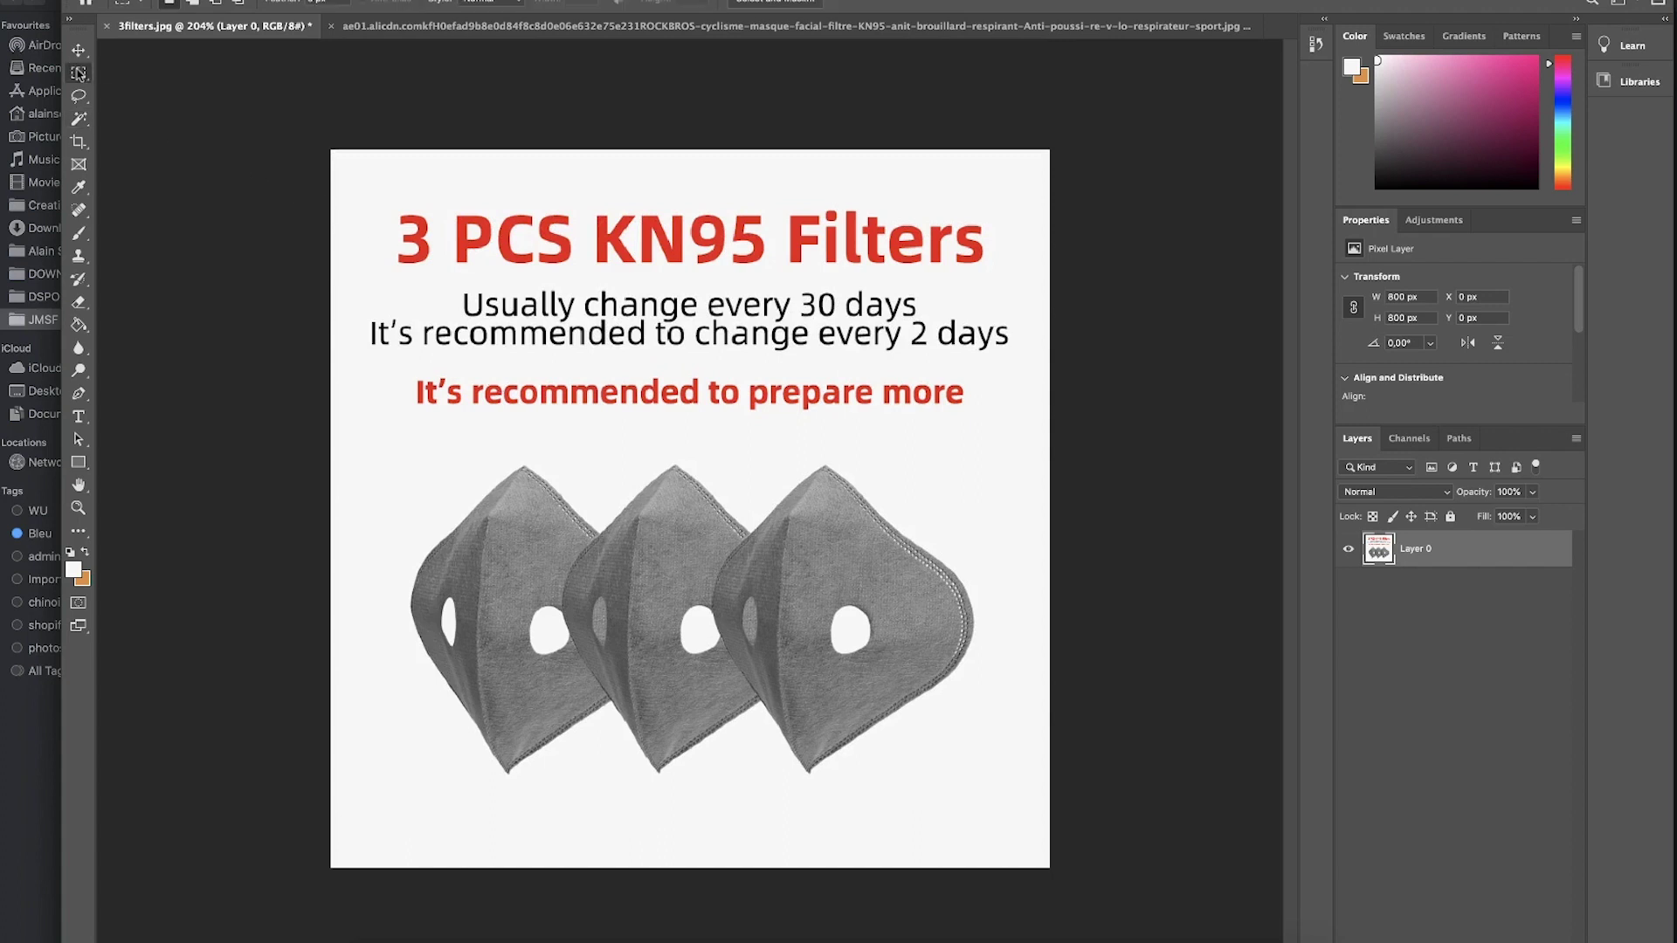
drag(341, 174, 1027, 441)
click(79, 187)
click(449, 185)
click(79, 325)
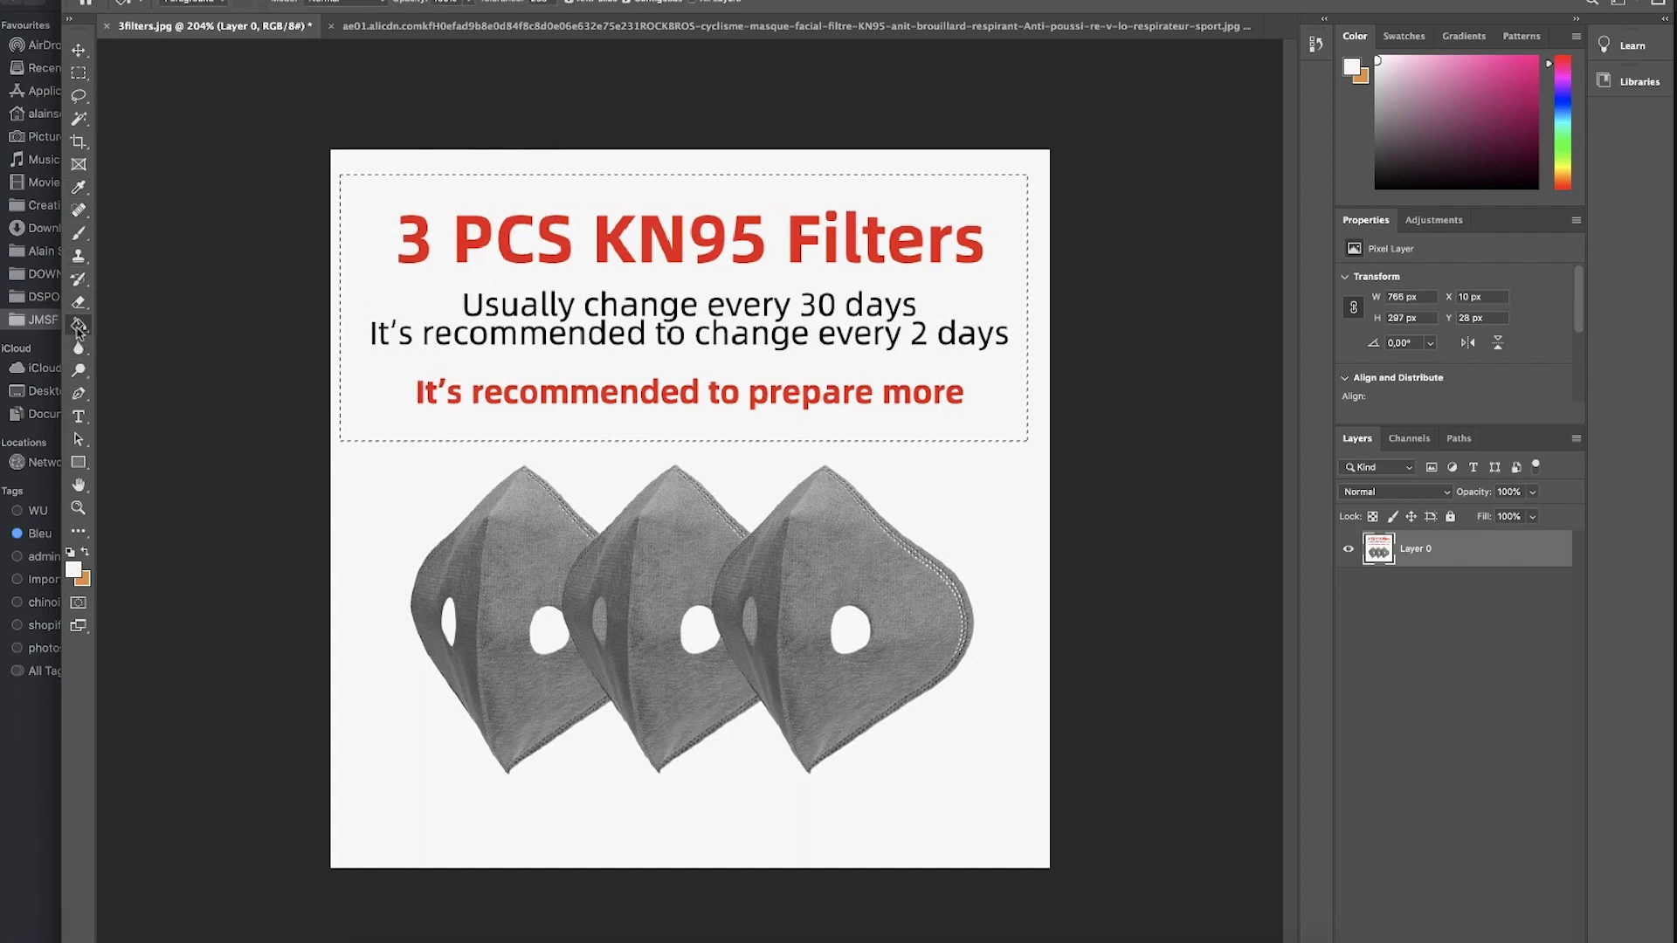
click(581, 322)
key(super+d)
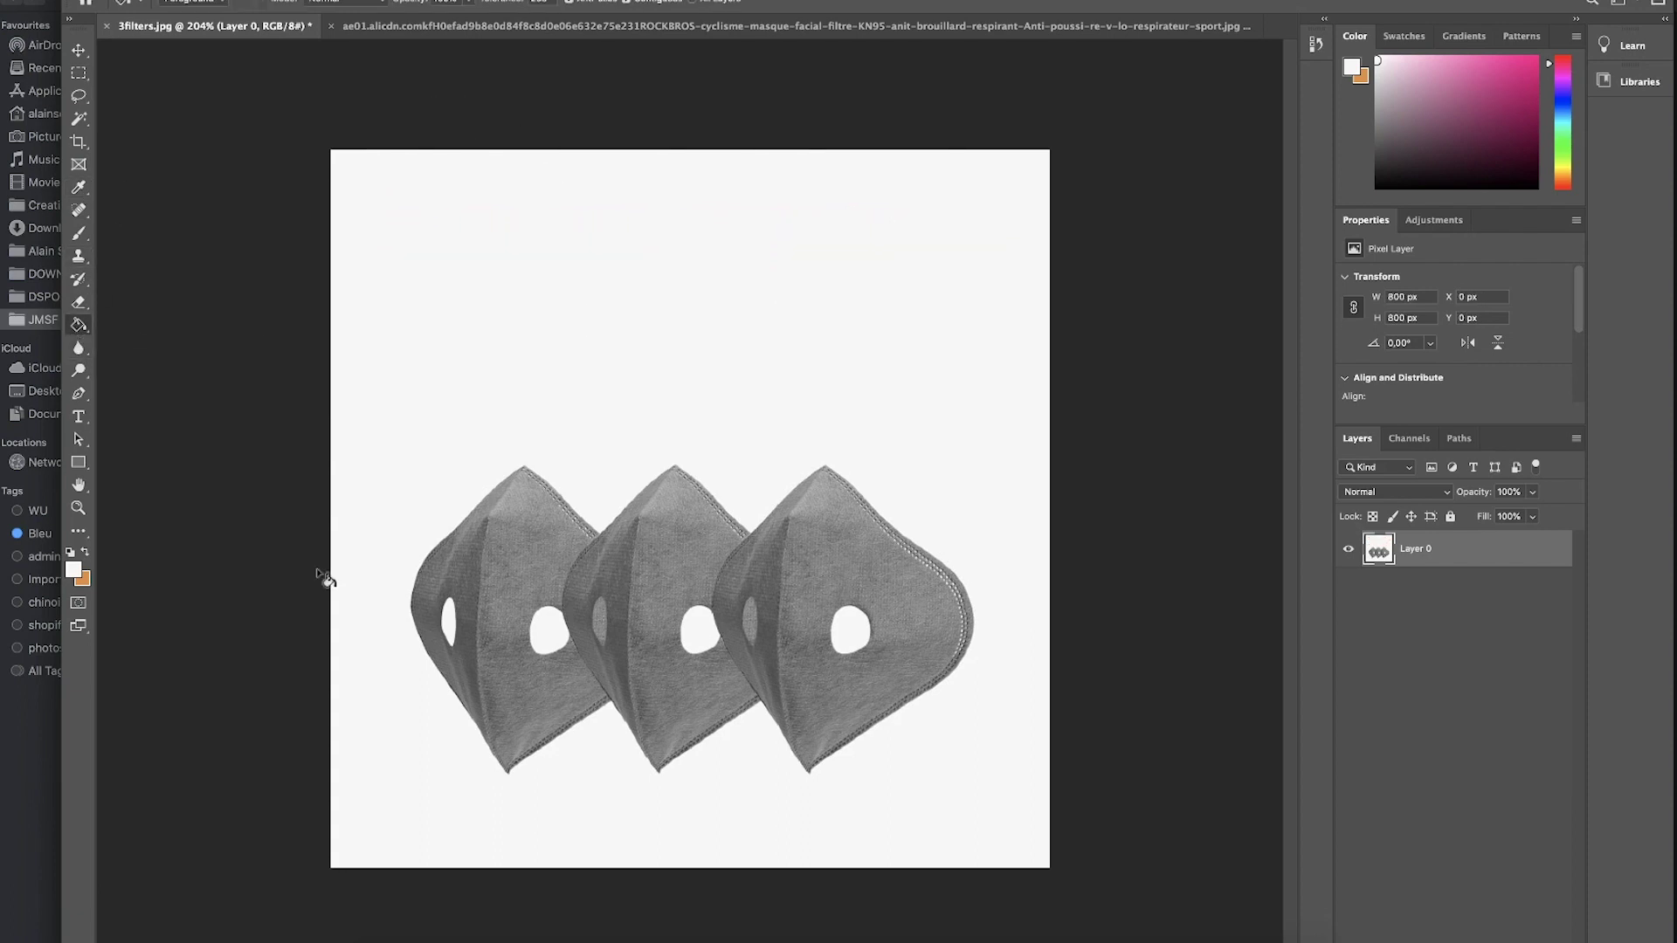
Delete the off-white background around the filters using the Magic Wand, and move the filters up to about X 99, Y 228 px
click(81, 122)
click(592, 404)
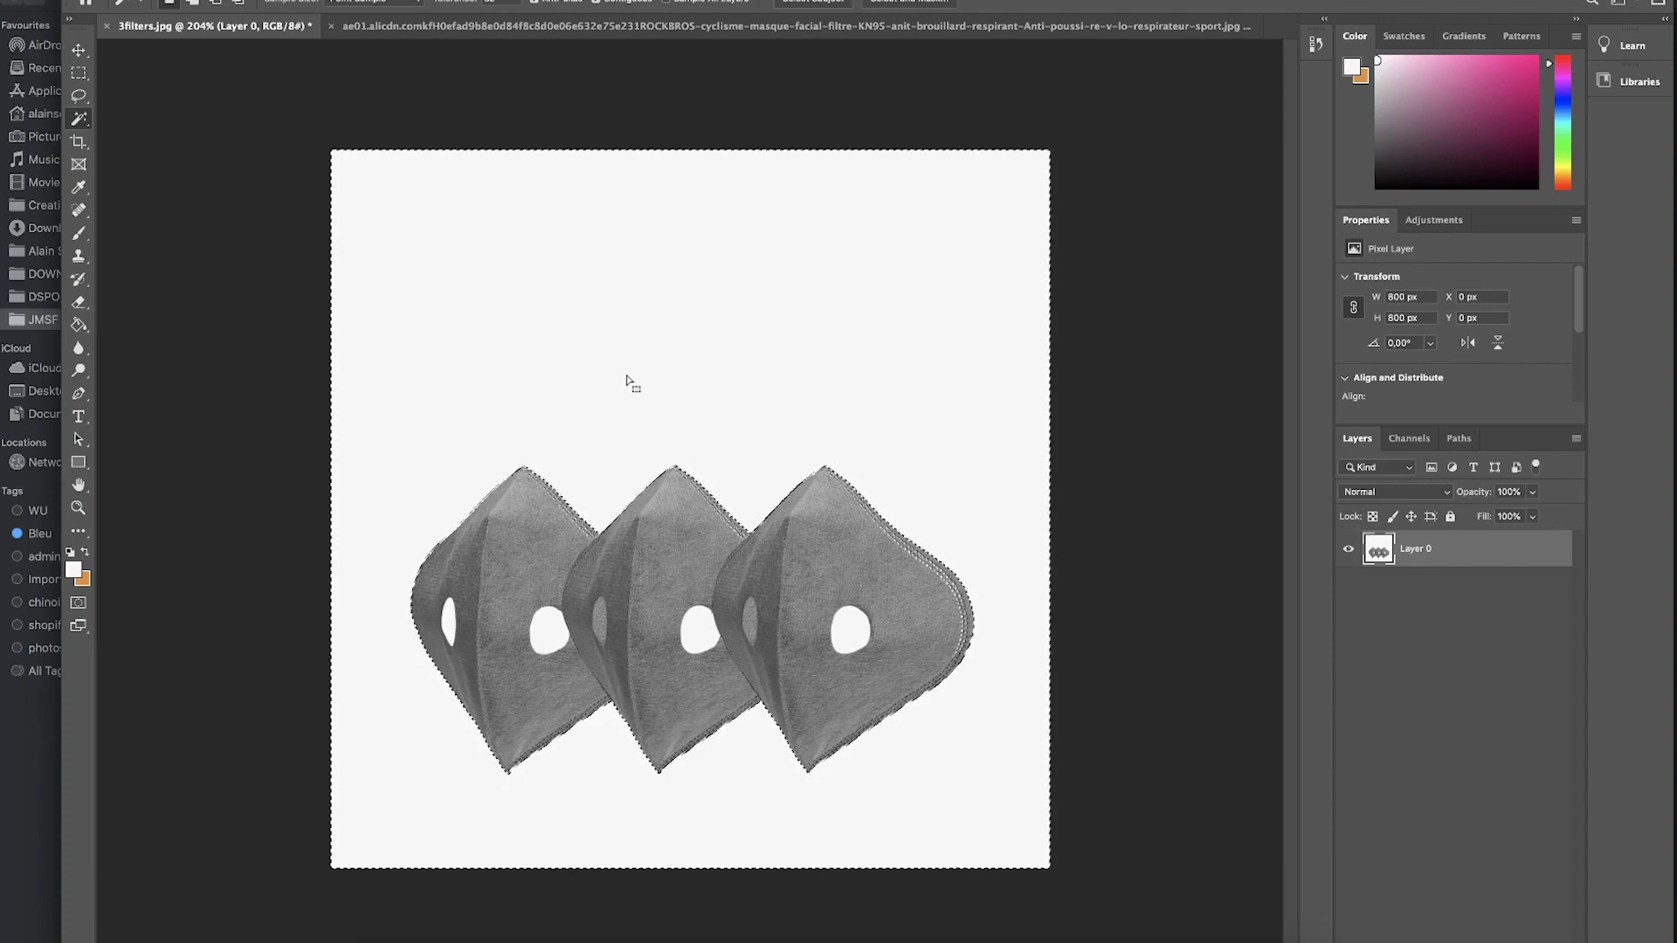
key(Delete)
key(super+d)
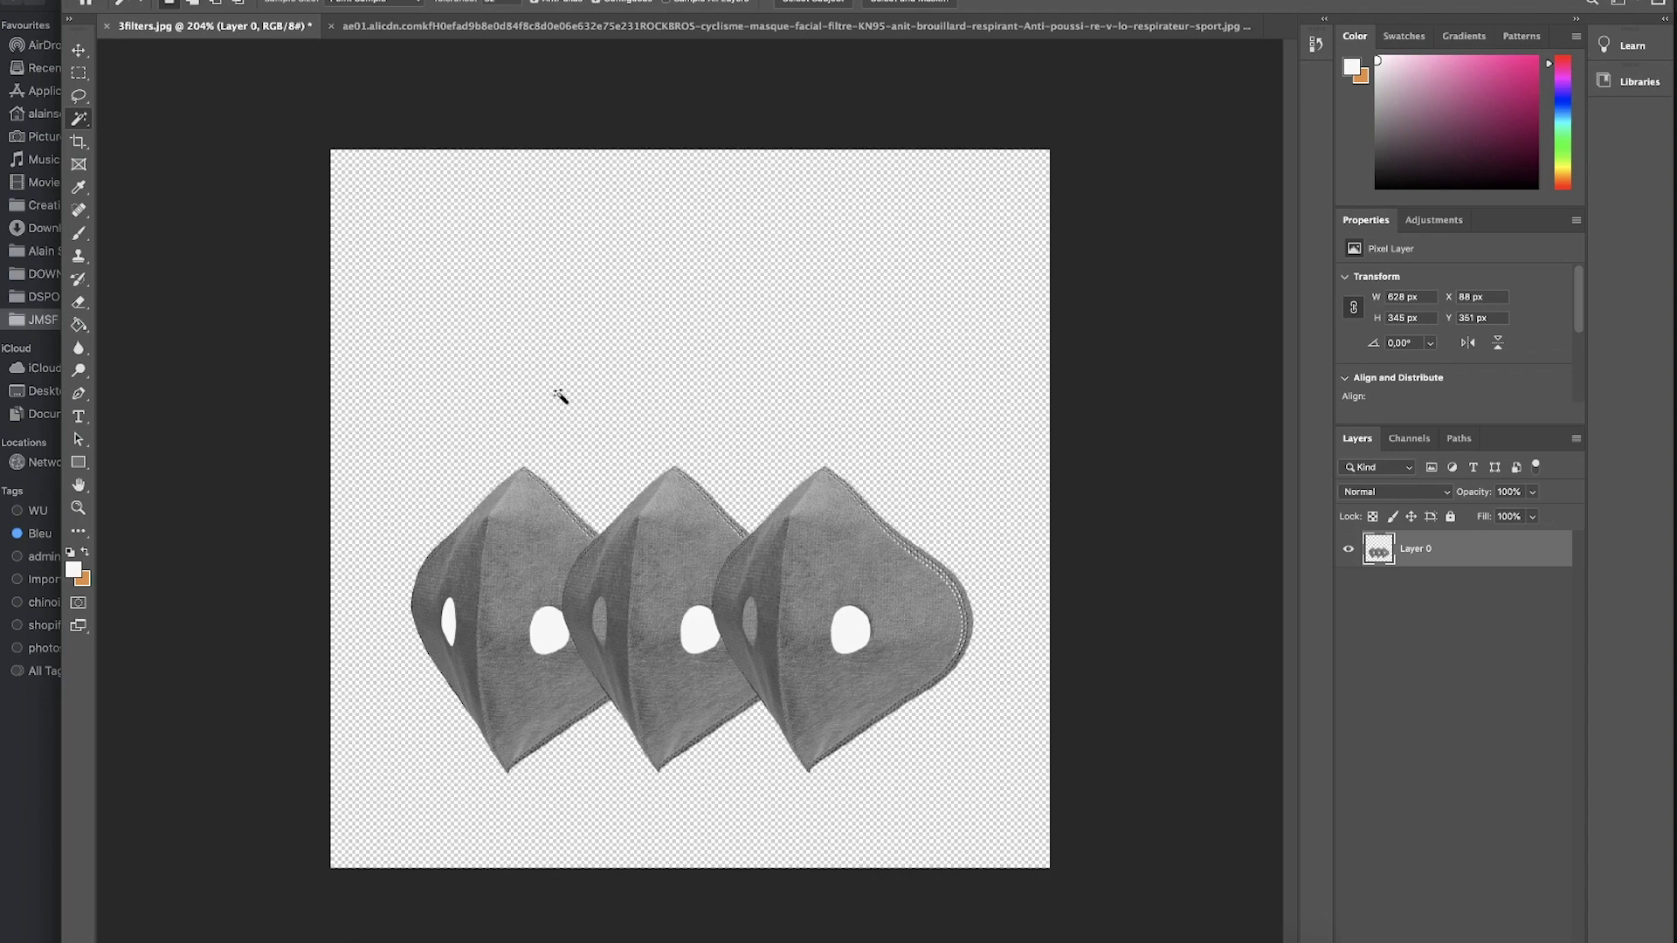
click(78, 52)
drag(624, 624, 634, 511)
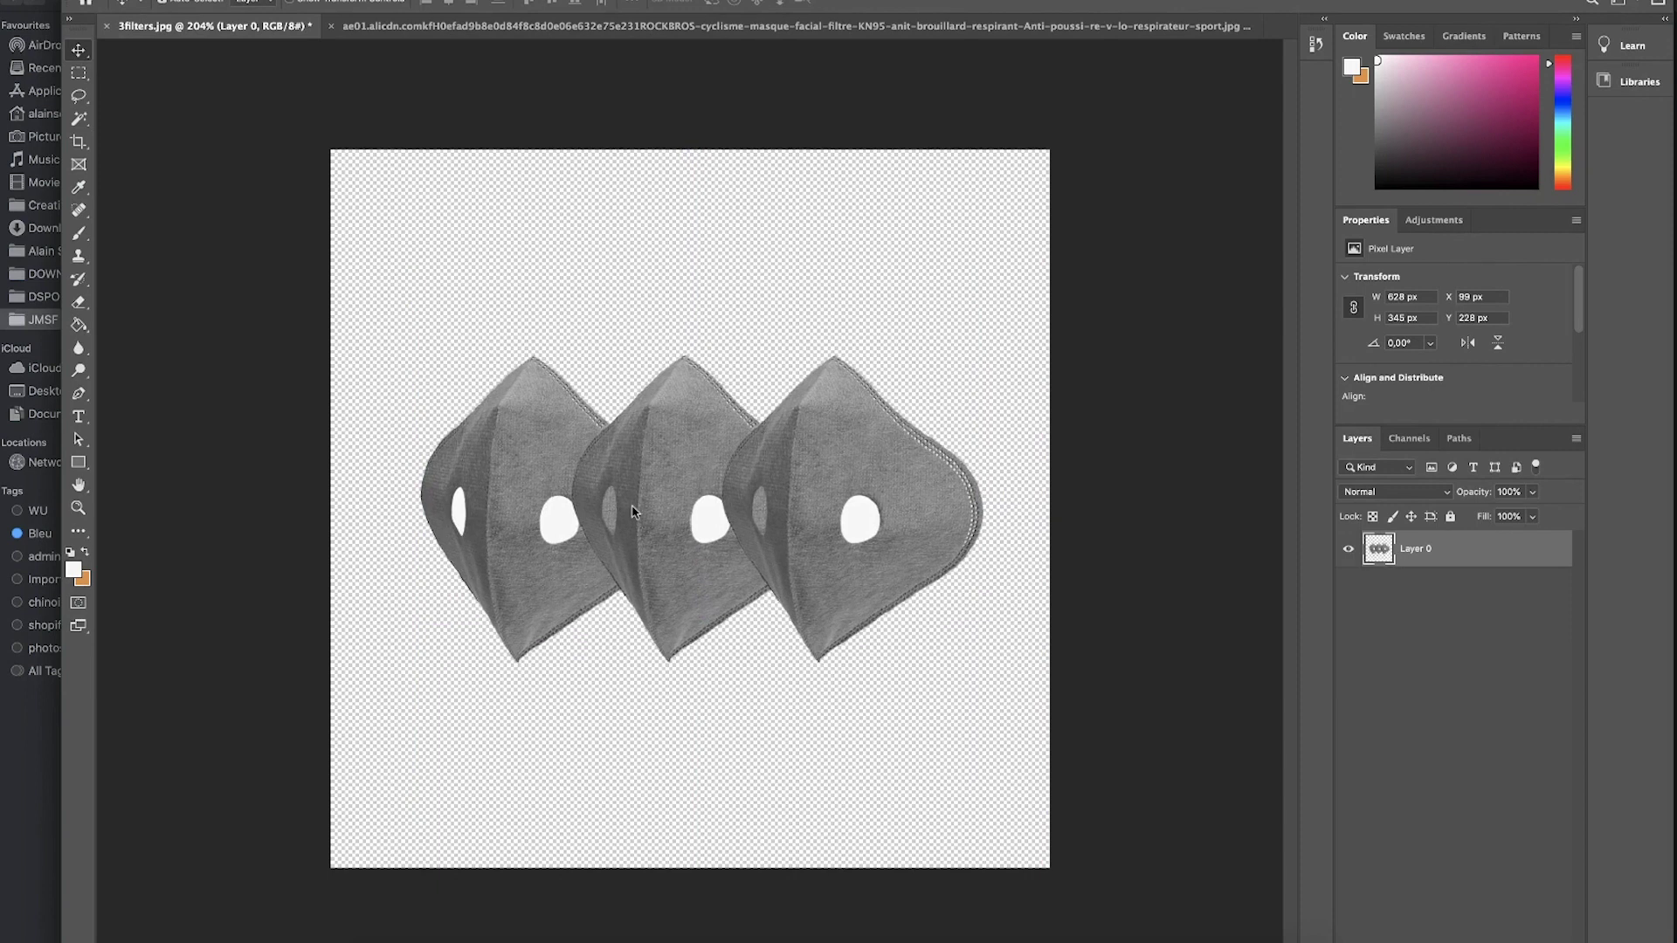
Remove the off-white fill inside the four filter holes and reposition the filters at about X 86, Y 243 px
click(80, 118)
click(456, 503)
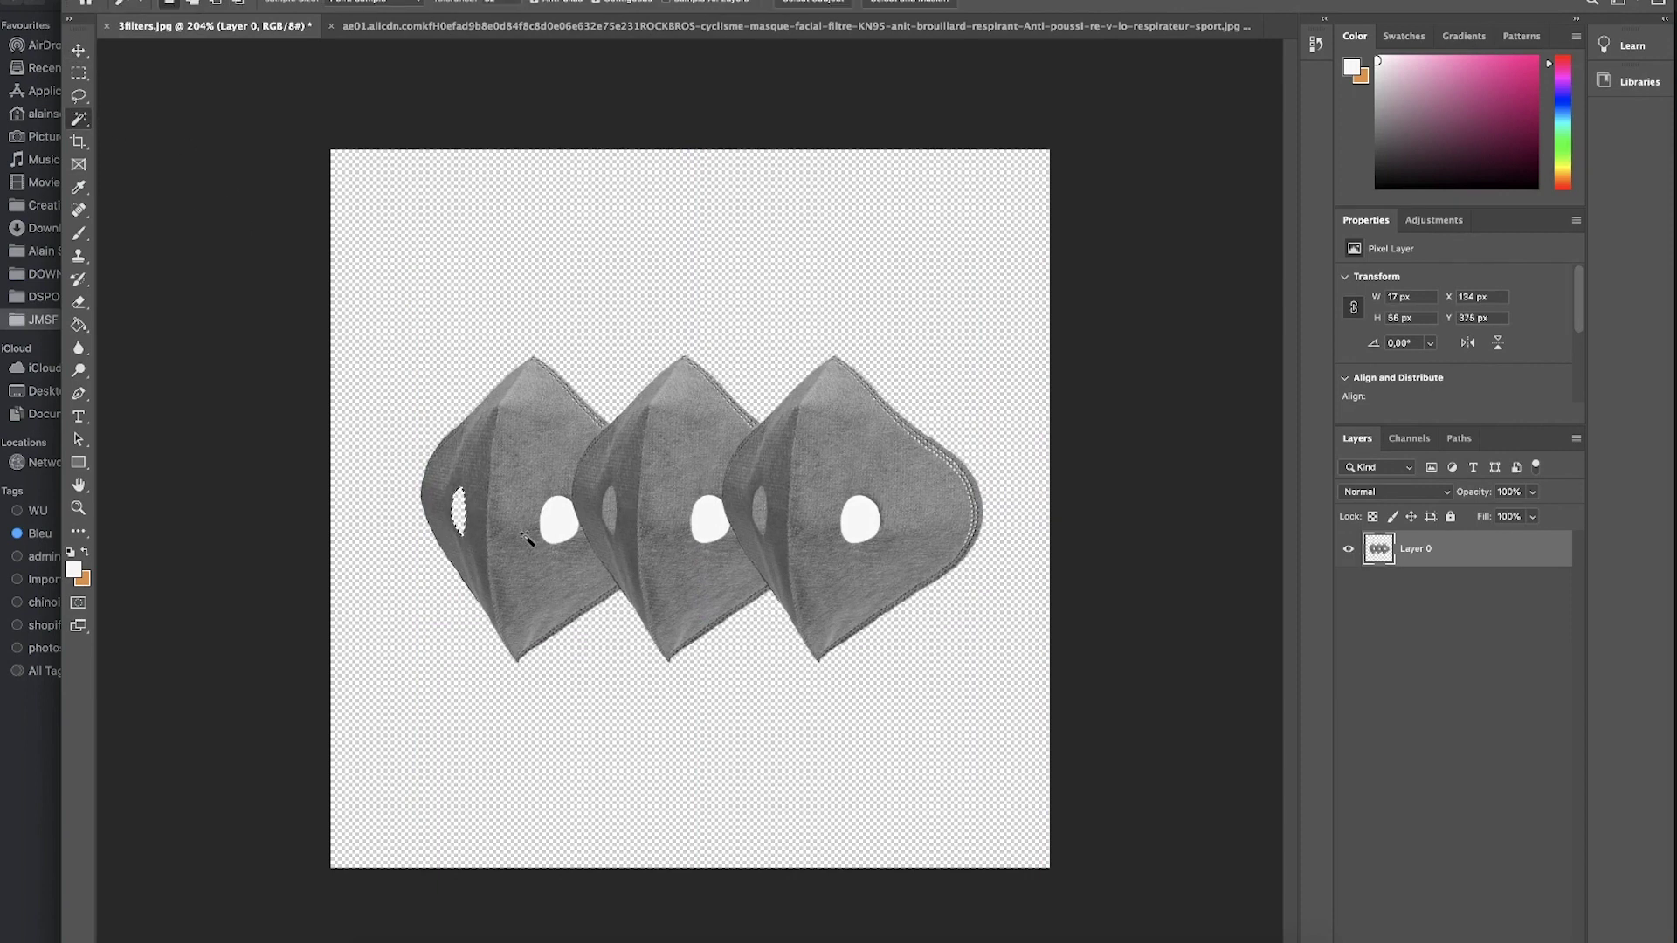
click(552, 532)
key(Delete)
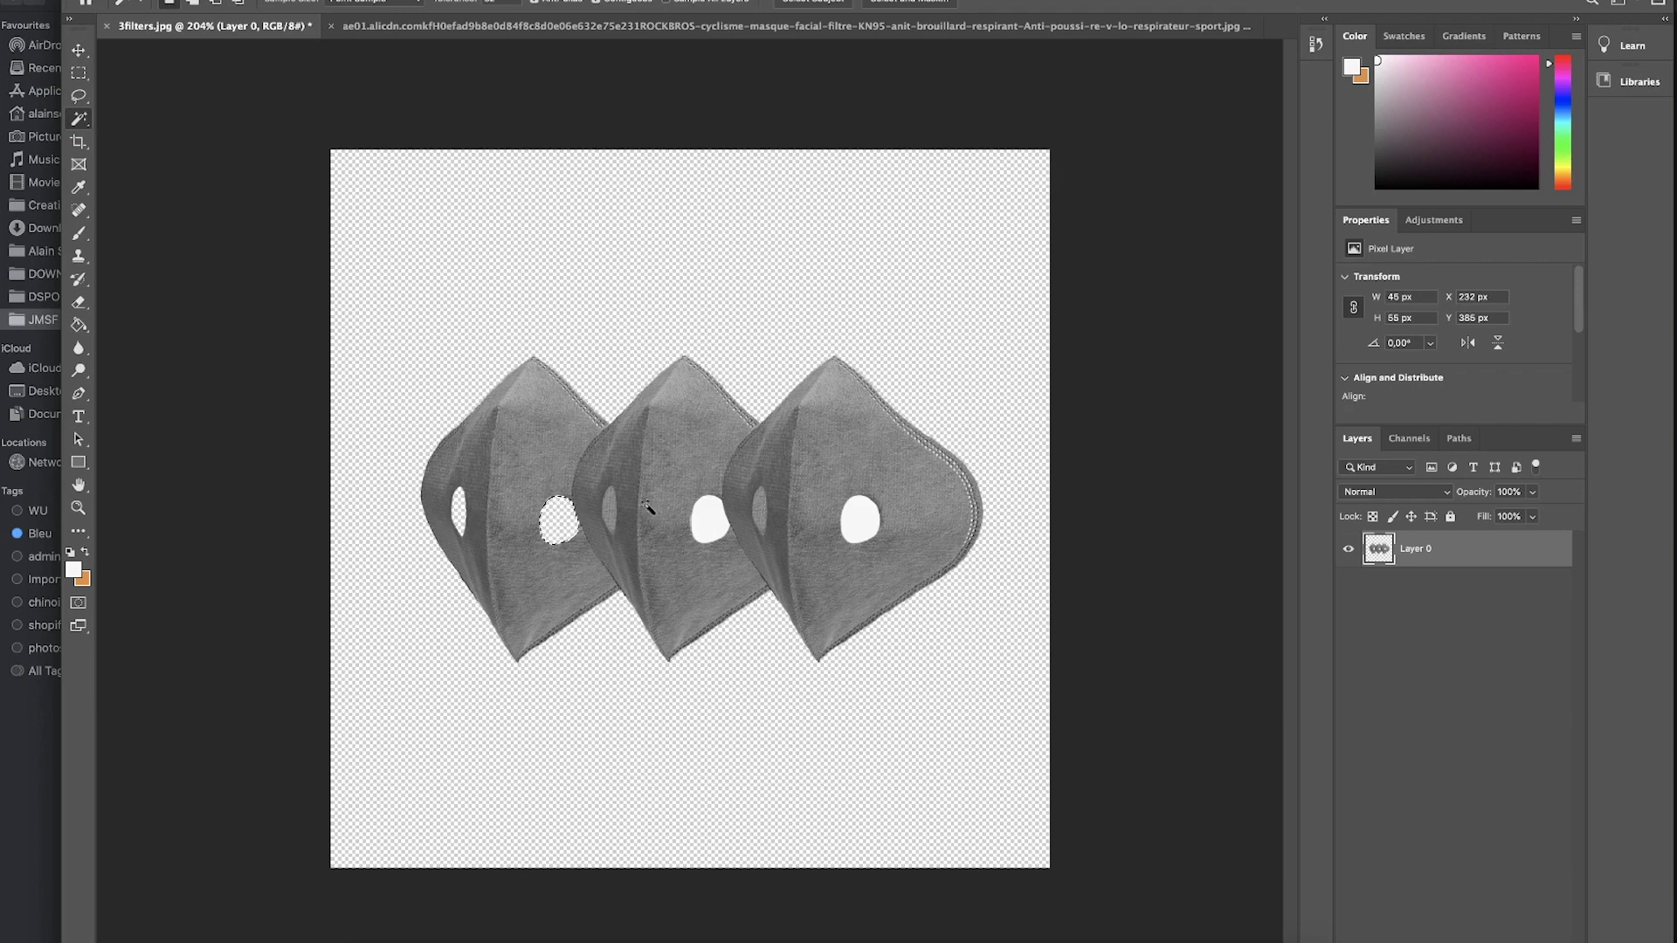
click(718, 529)
key(Delete)
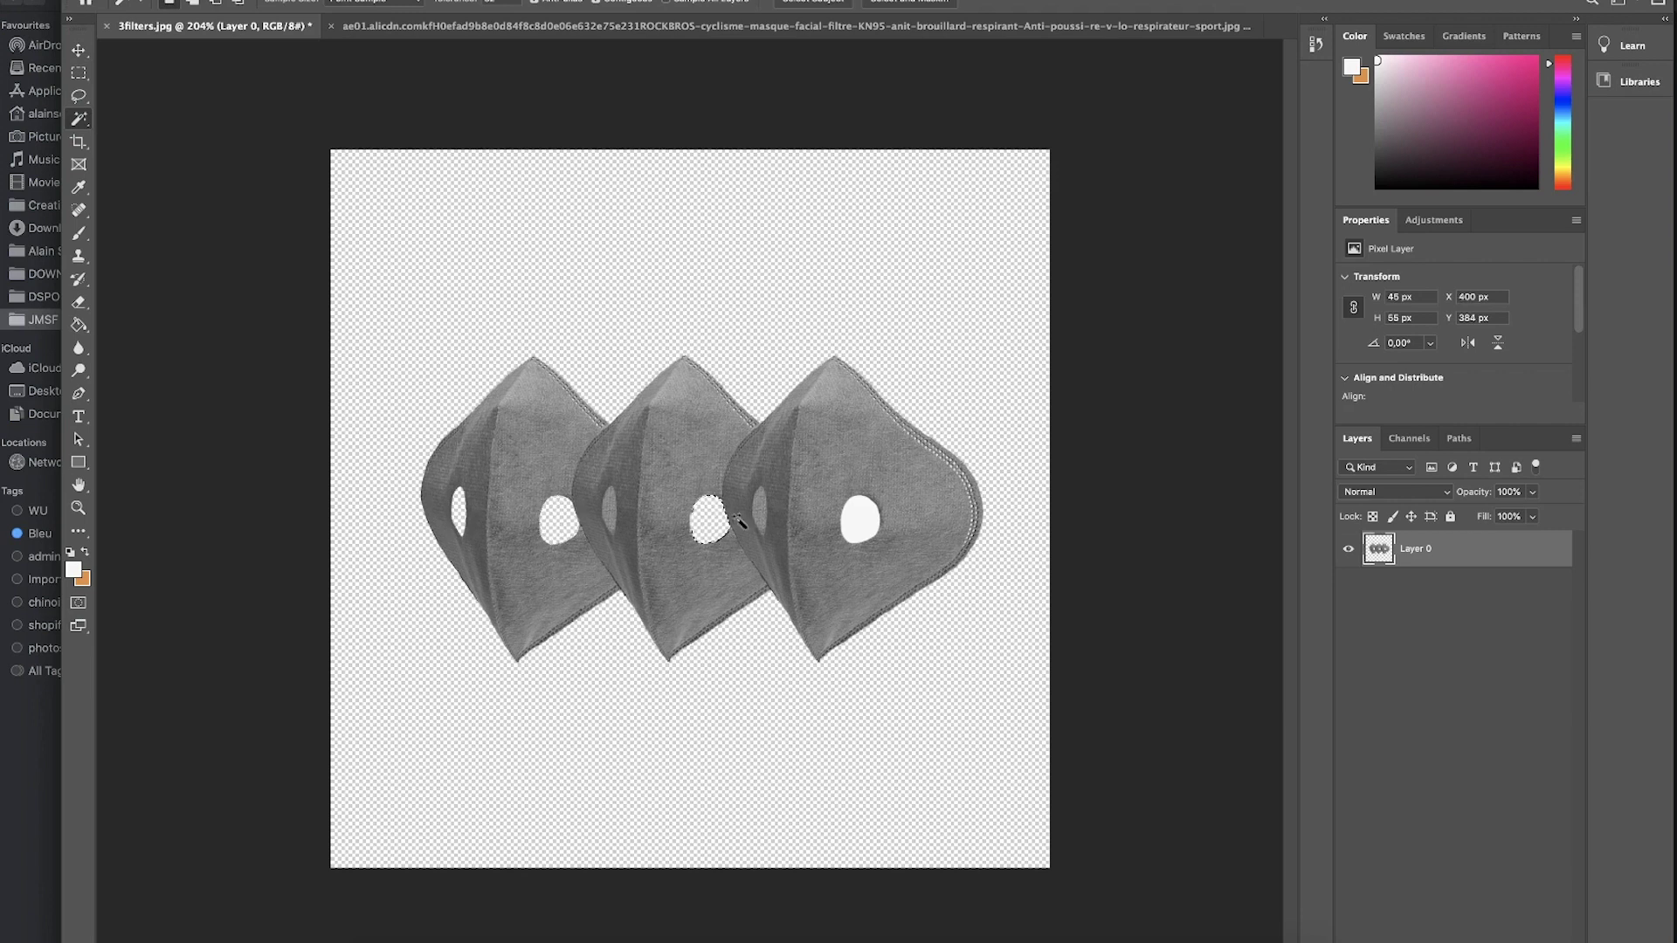
click(861, 520)
key(Delete)
key(super+d)
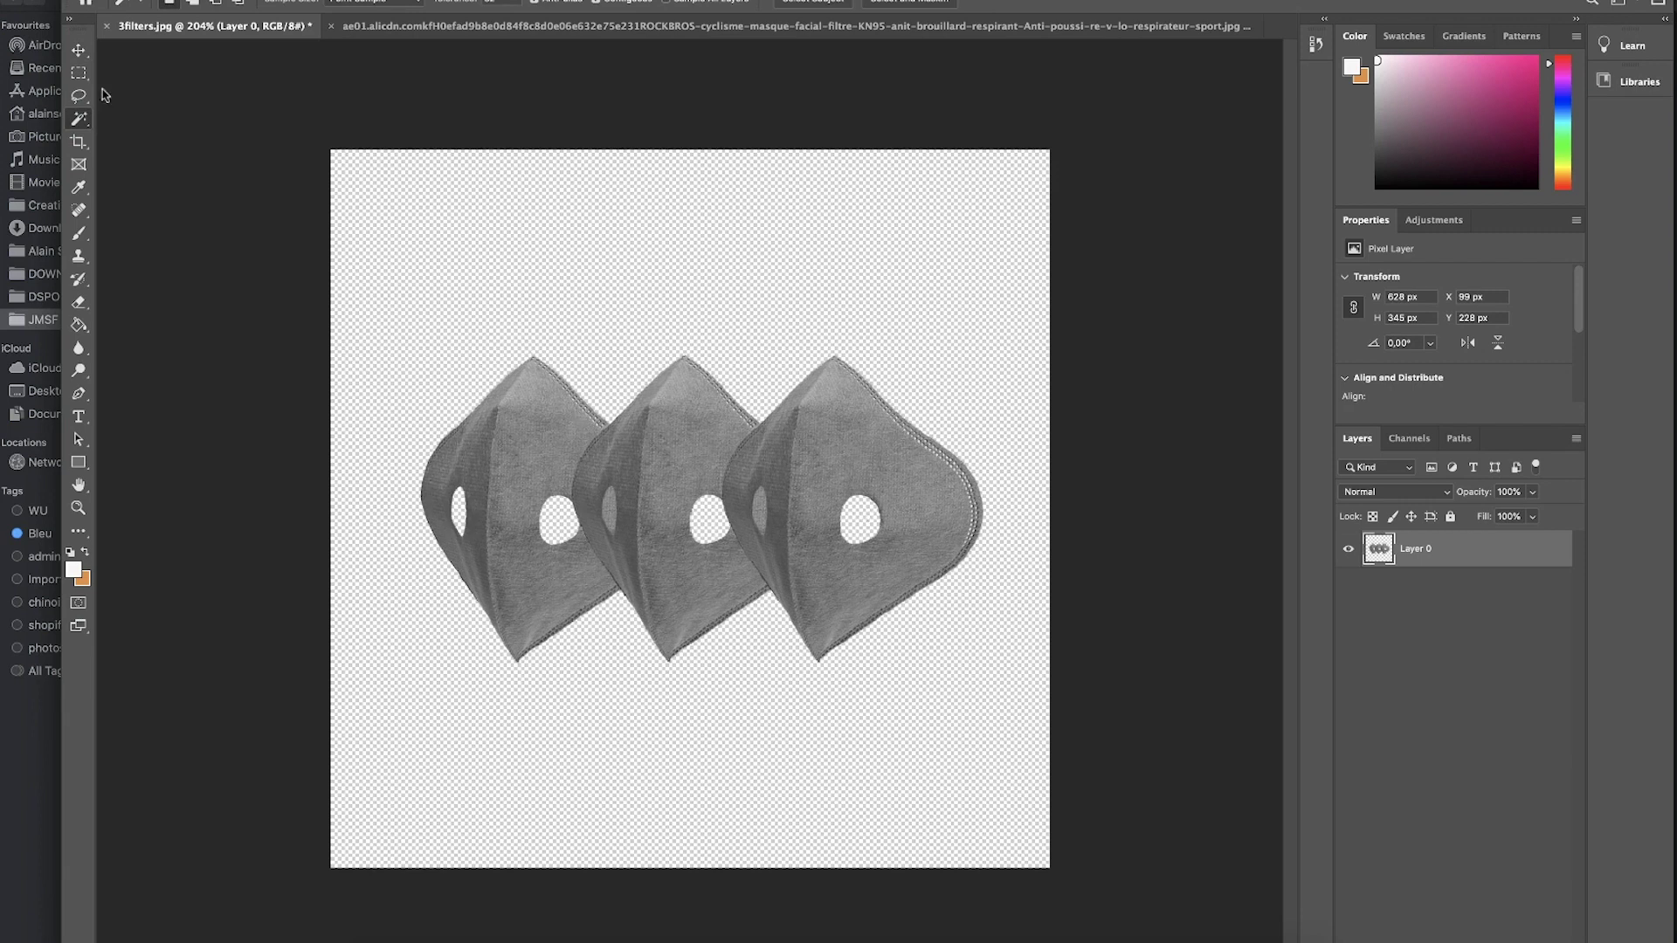
click(78, 50)
mouse_move(679, 454)
mouse_down()
mouse_move(610, 474)
mouse_move(650, 450)
mouse_move(689, 468)
mouse_move(672, 229)
mouse_move(647, 448)
mouse_move(662, 464)
mouse_up()
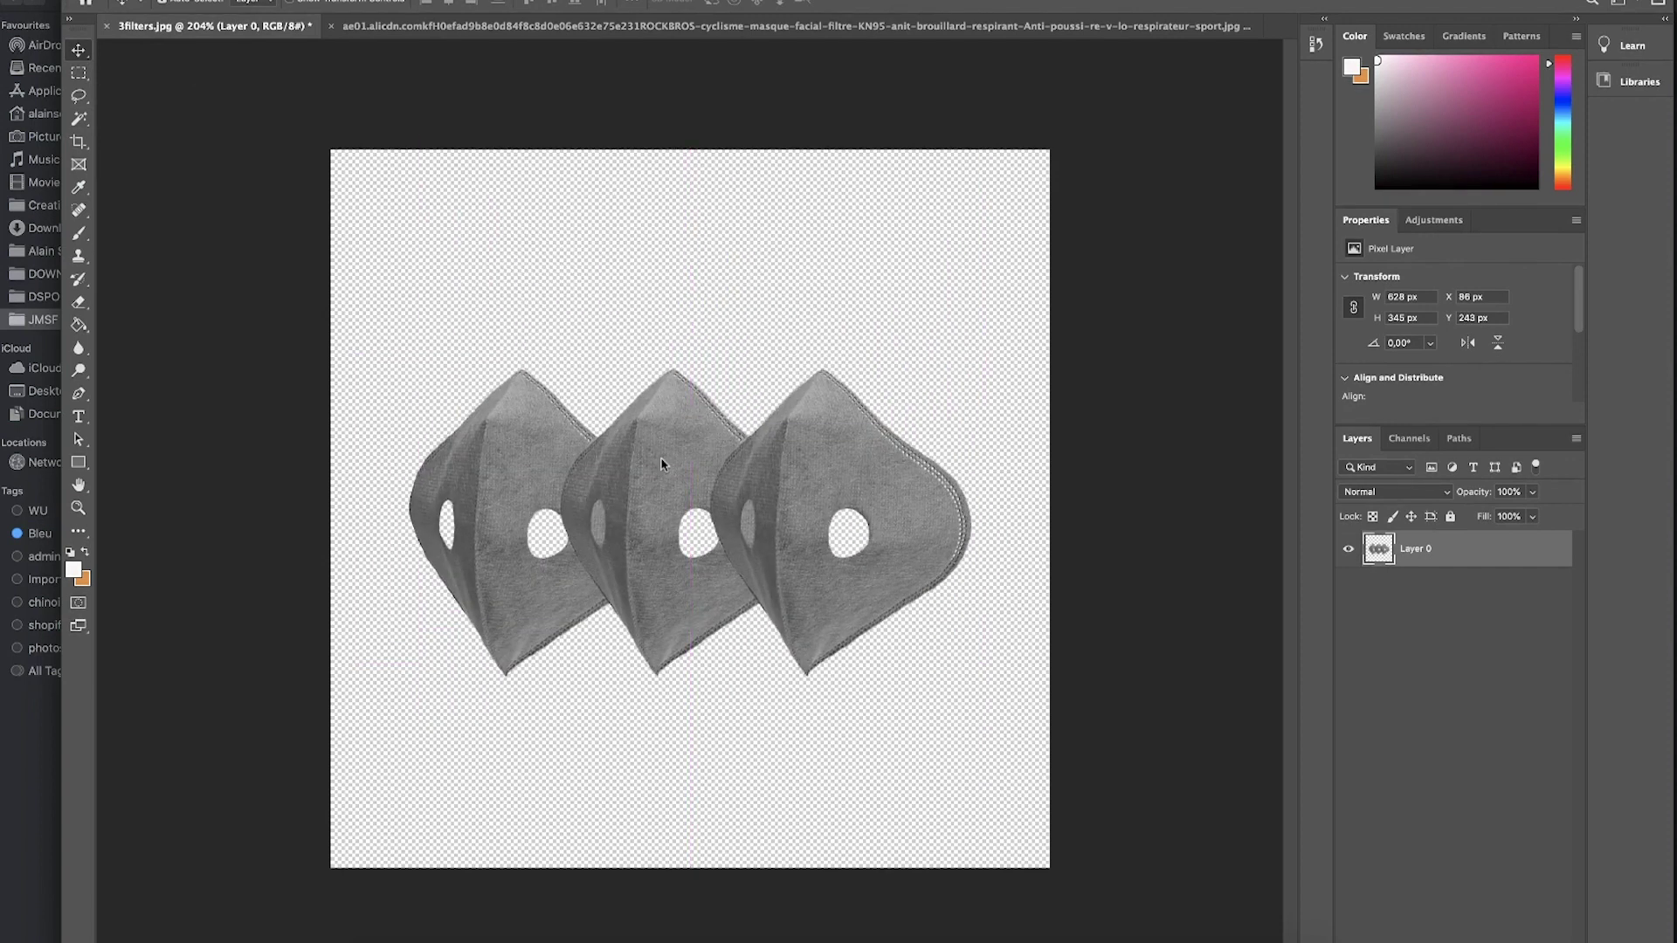
Paste the filters into the mask photo, scale them to about 325 × 179 px and place them beside the woman's face
click(538, 26)
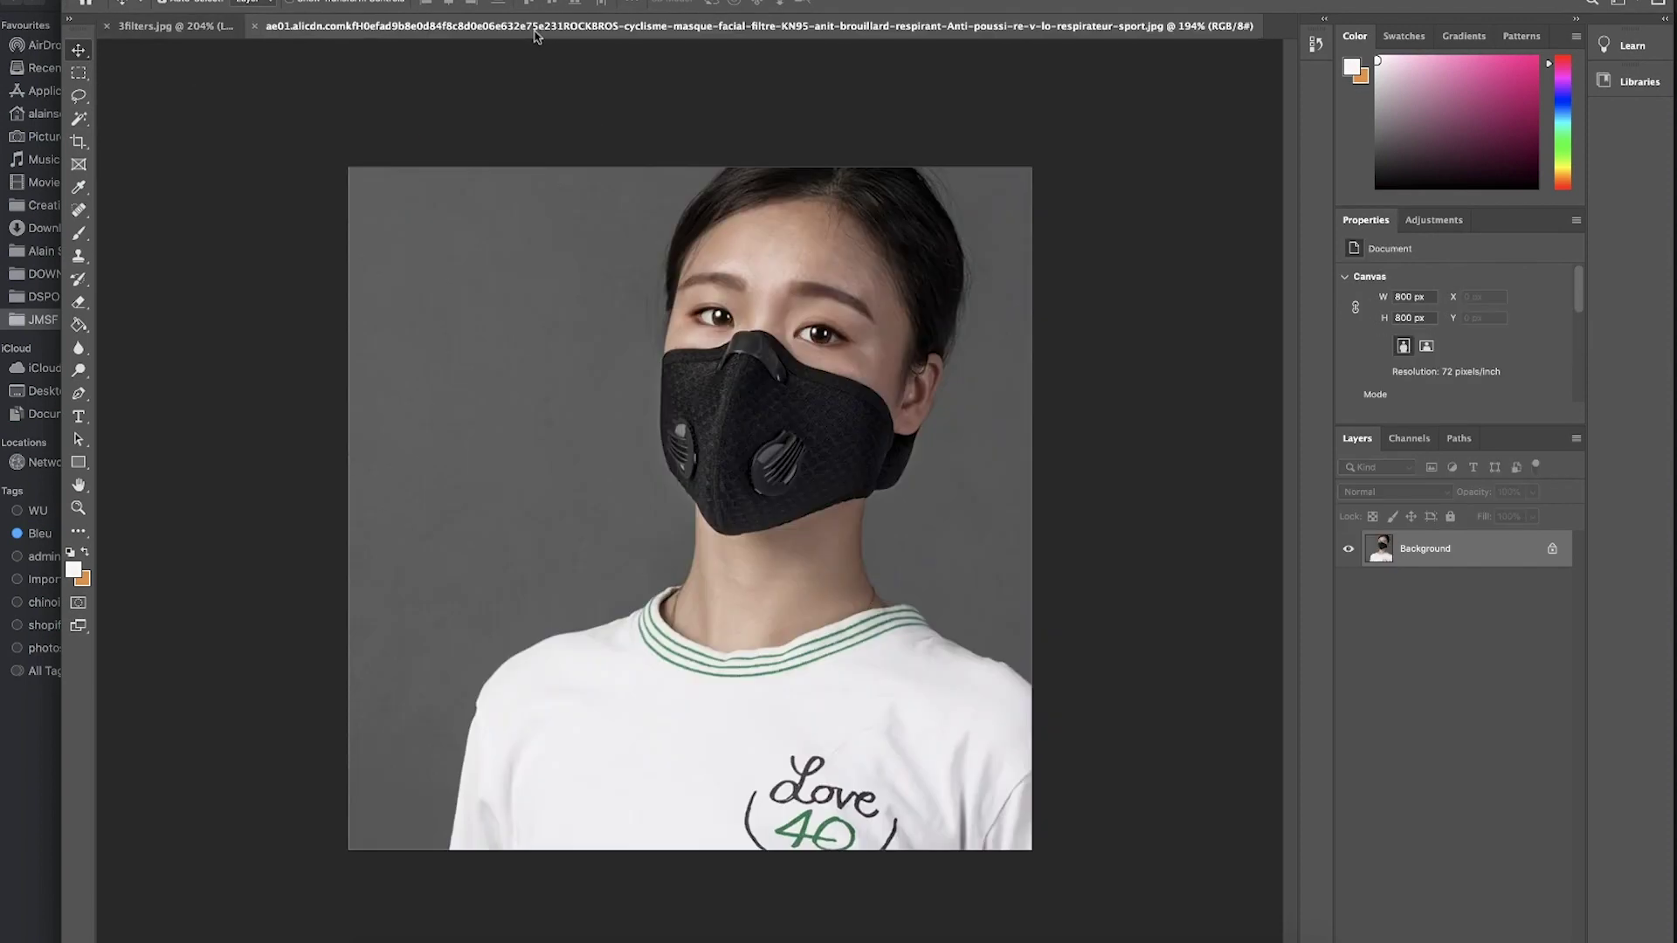
key(super+v)
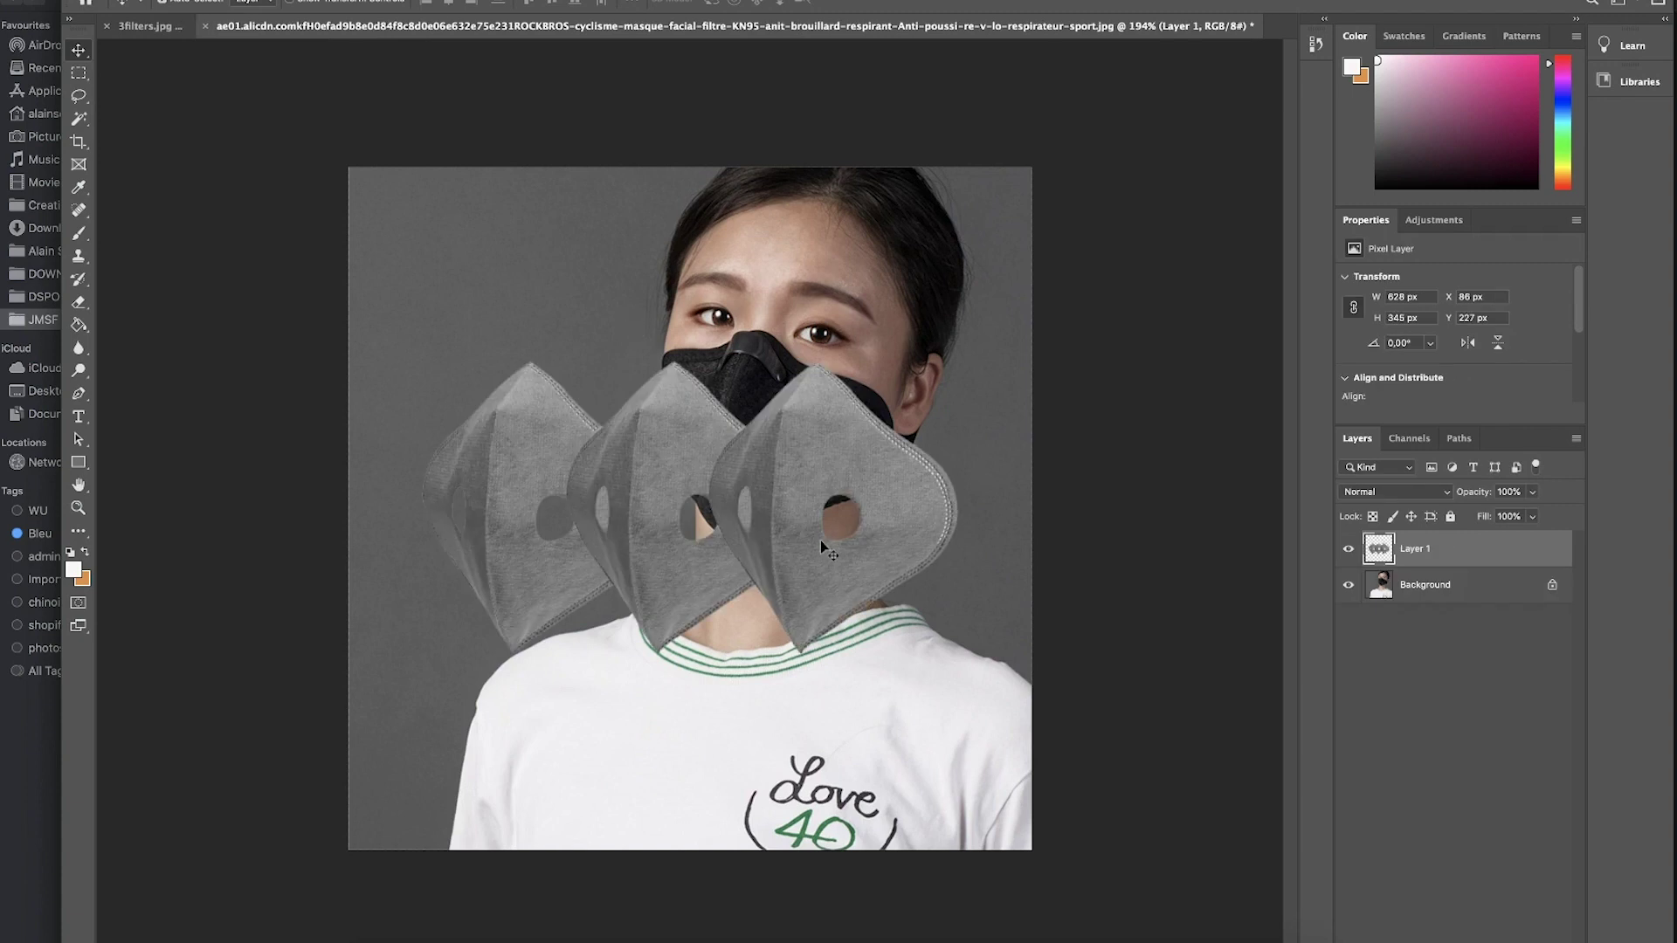
drag(817, 540, 792, 579)
key(super+t)
drag(932, 689, 680, 527)
drag(585, 505, 549, 395)
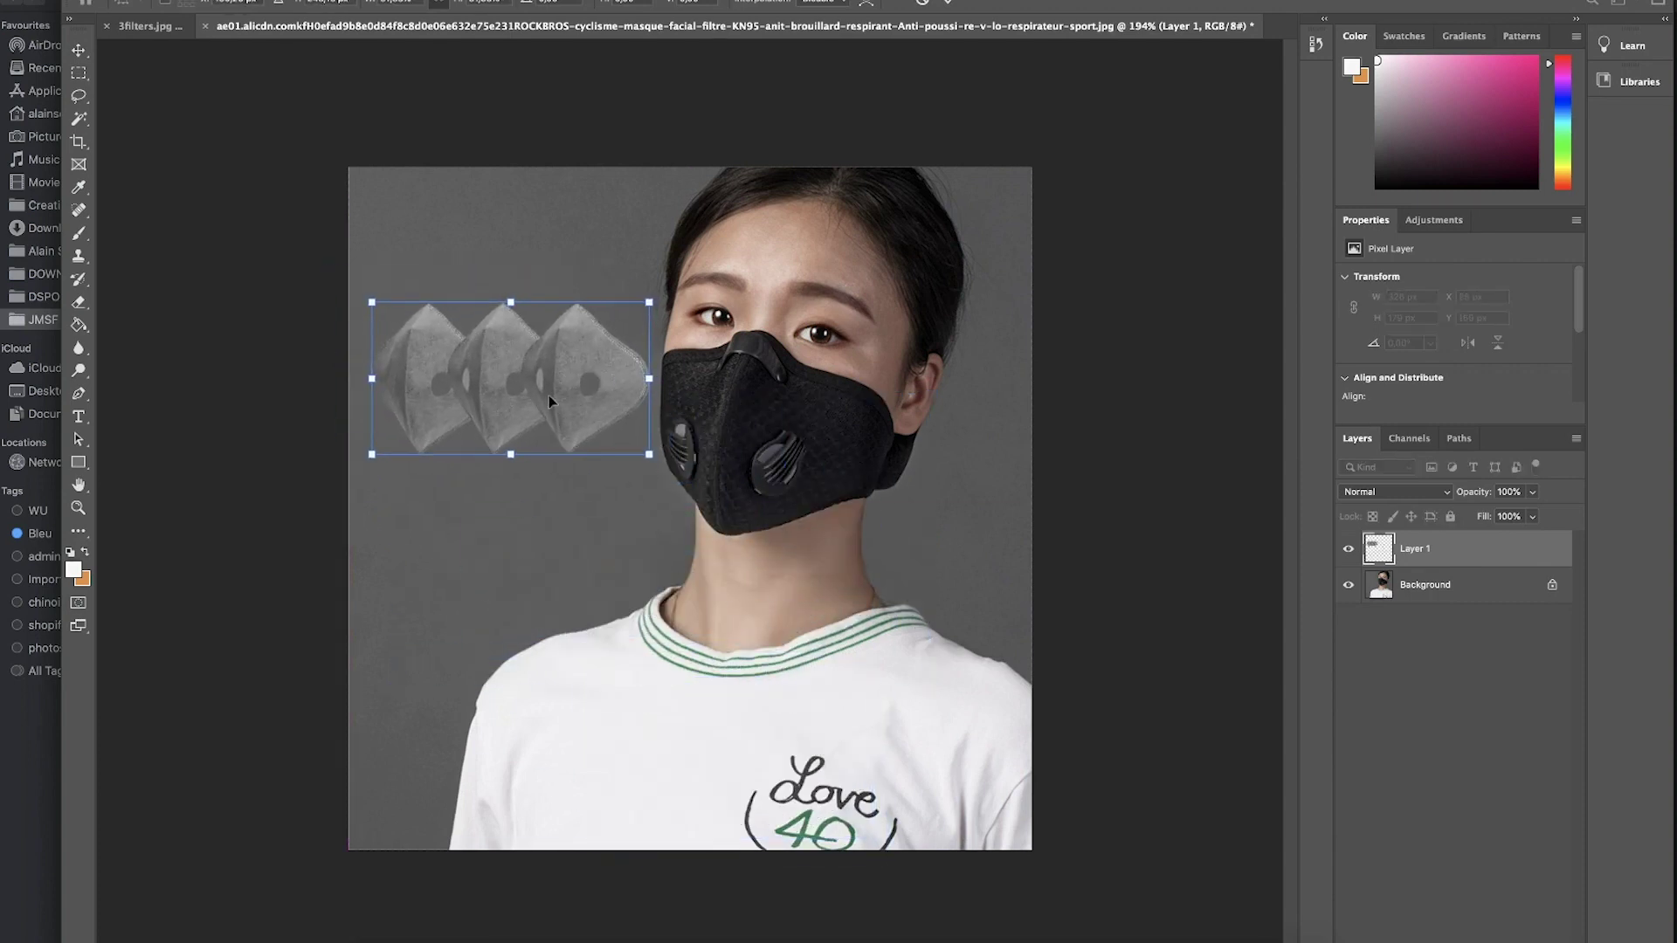
key(Return)
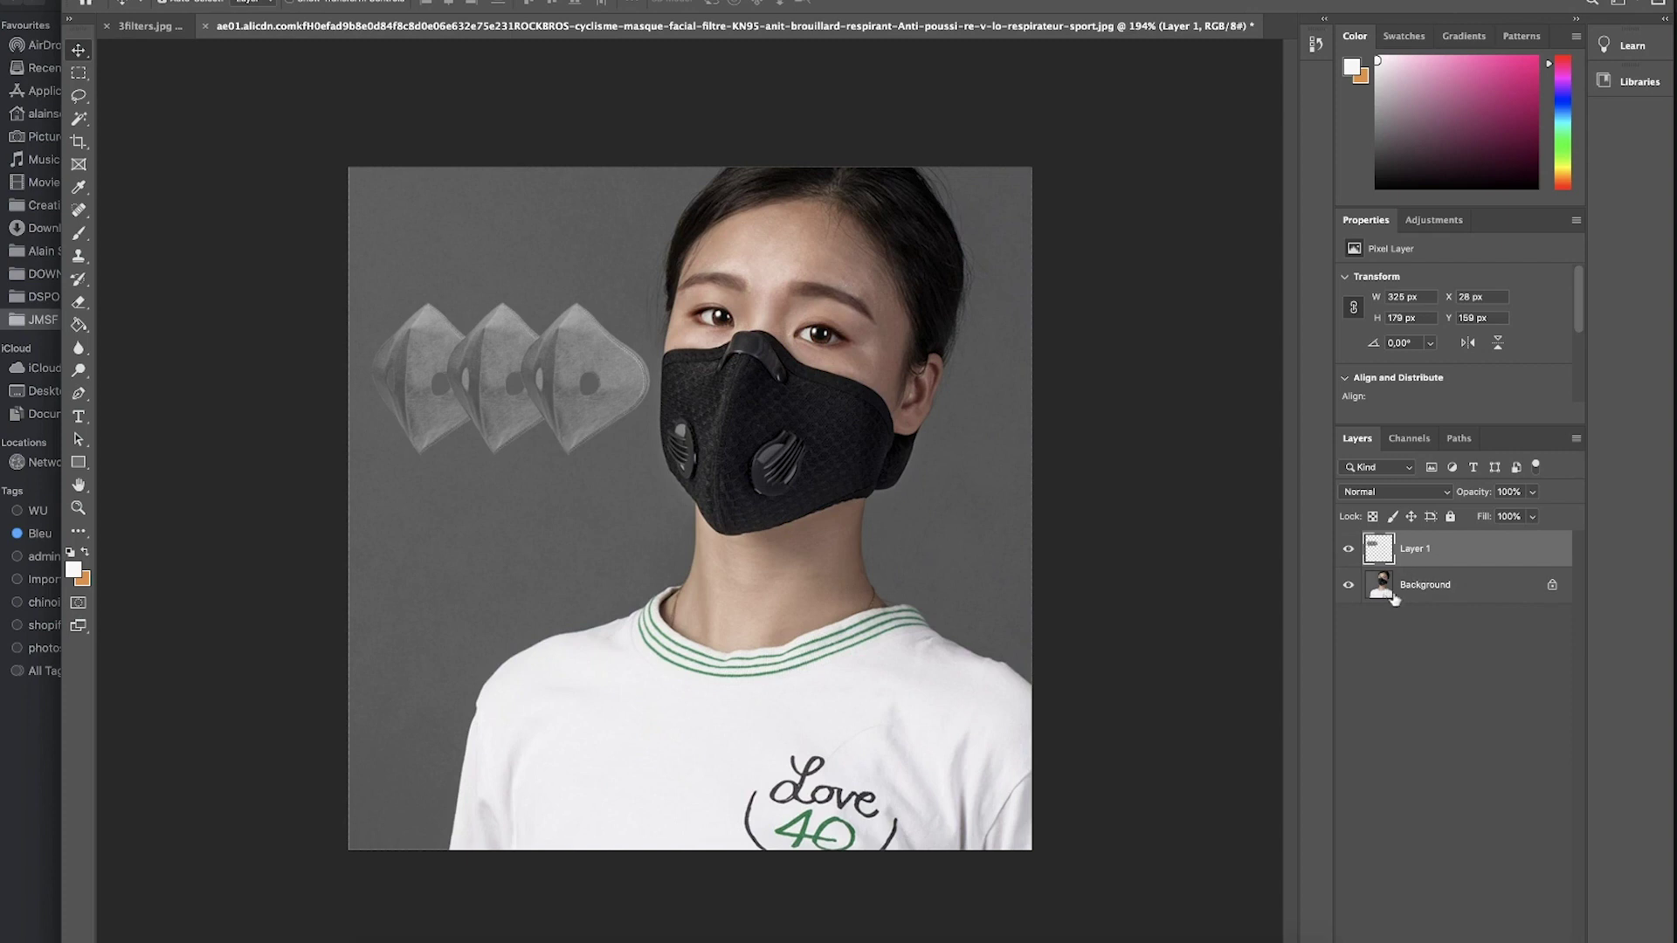
Unlock the photo's Background layer, and move the filters layer beneath it and back on top
click(1553, 584)
drag(1447, 557, 1440, 615)
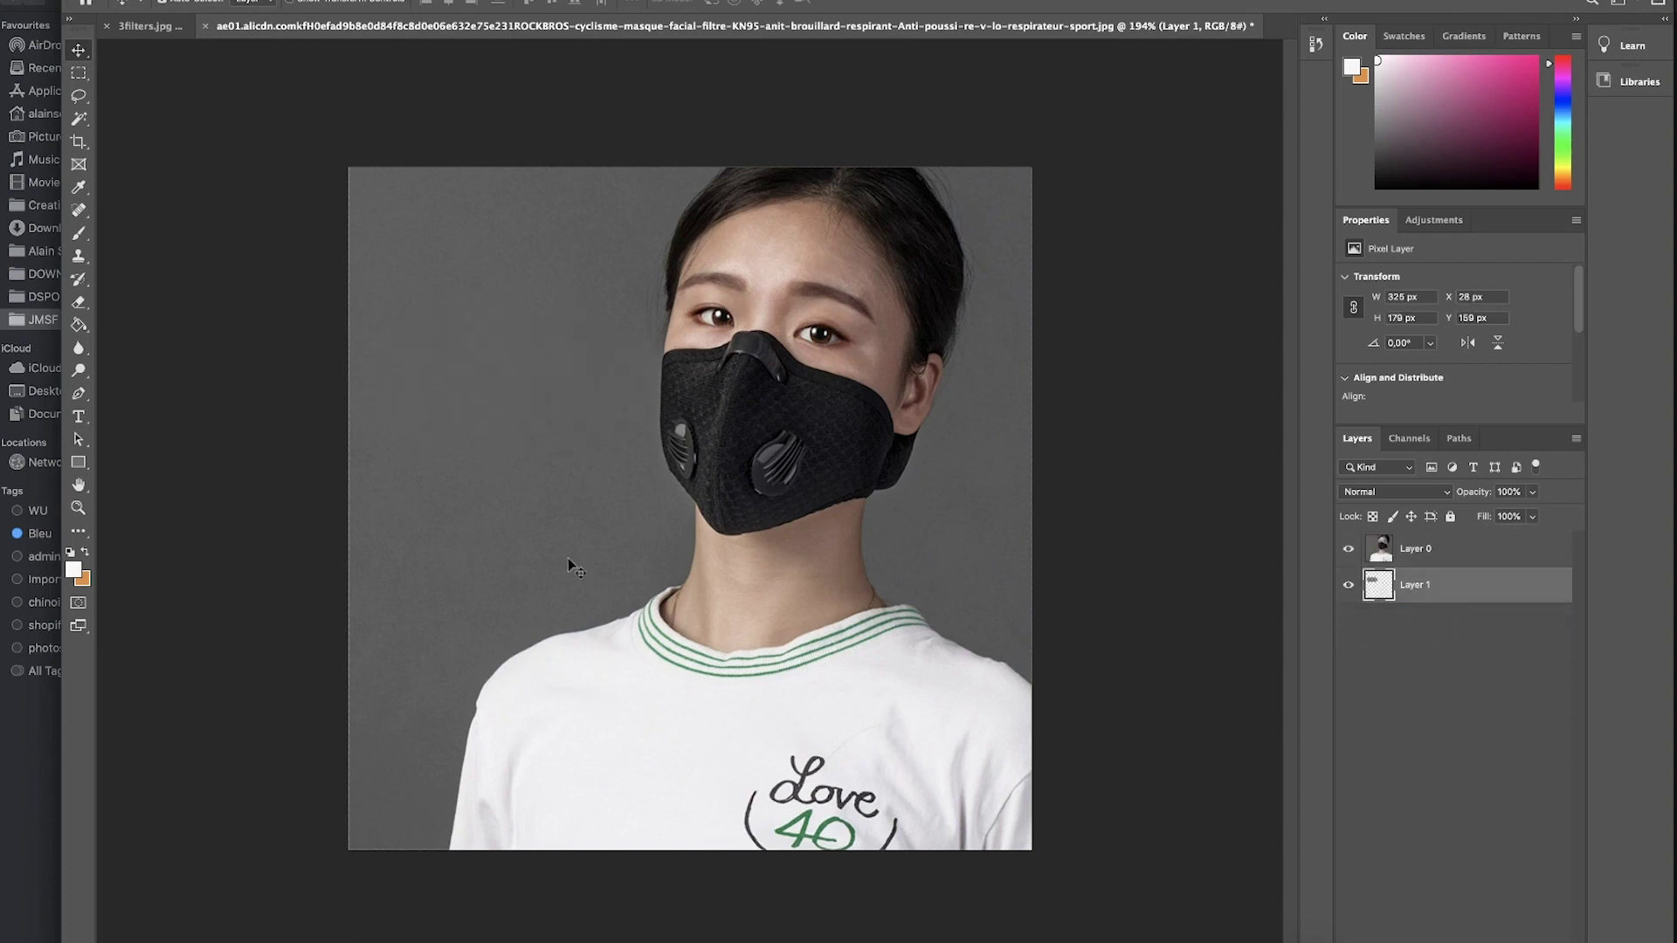
drag(1419, 592, 1414, 542)
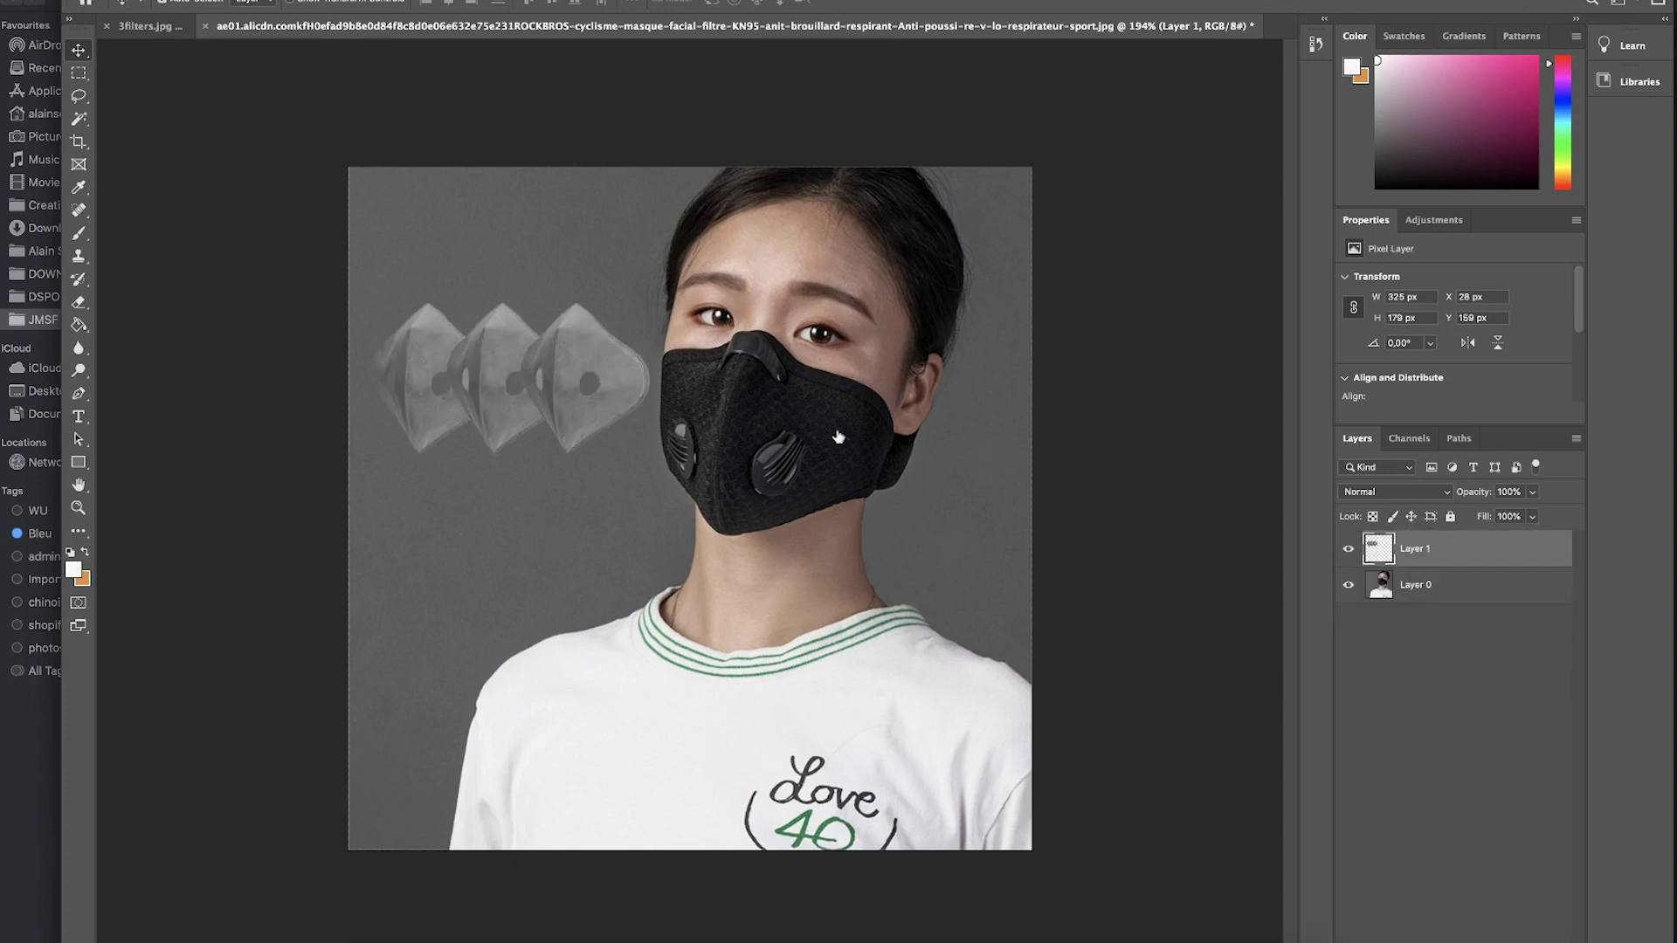
Toggle the visibility of the filters layer and the photo layer off and on, and return to the 3filters.jpg document
click(1349, 550)
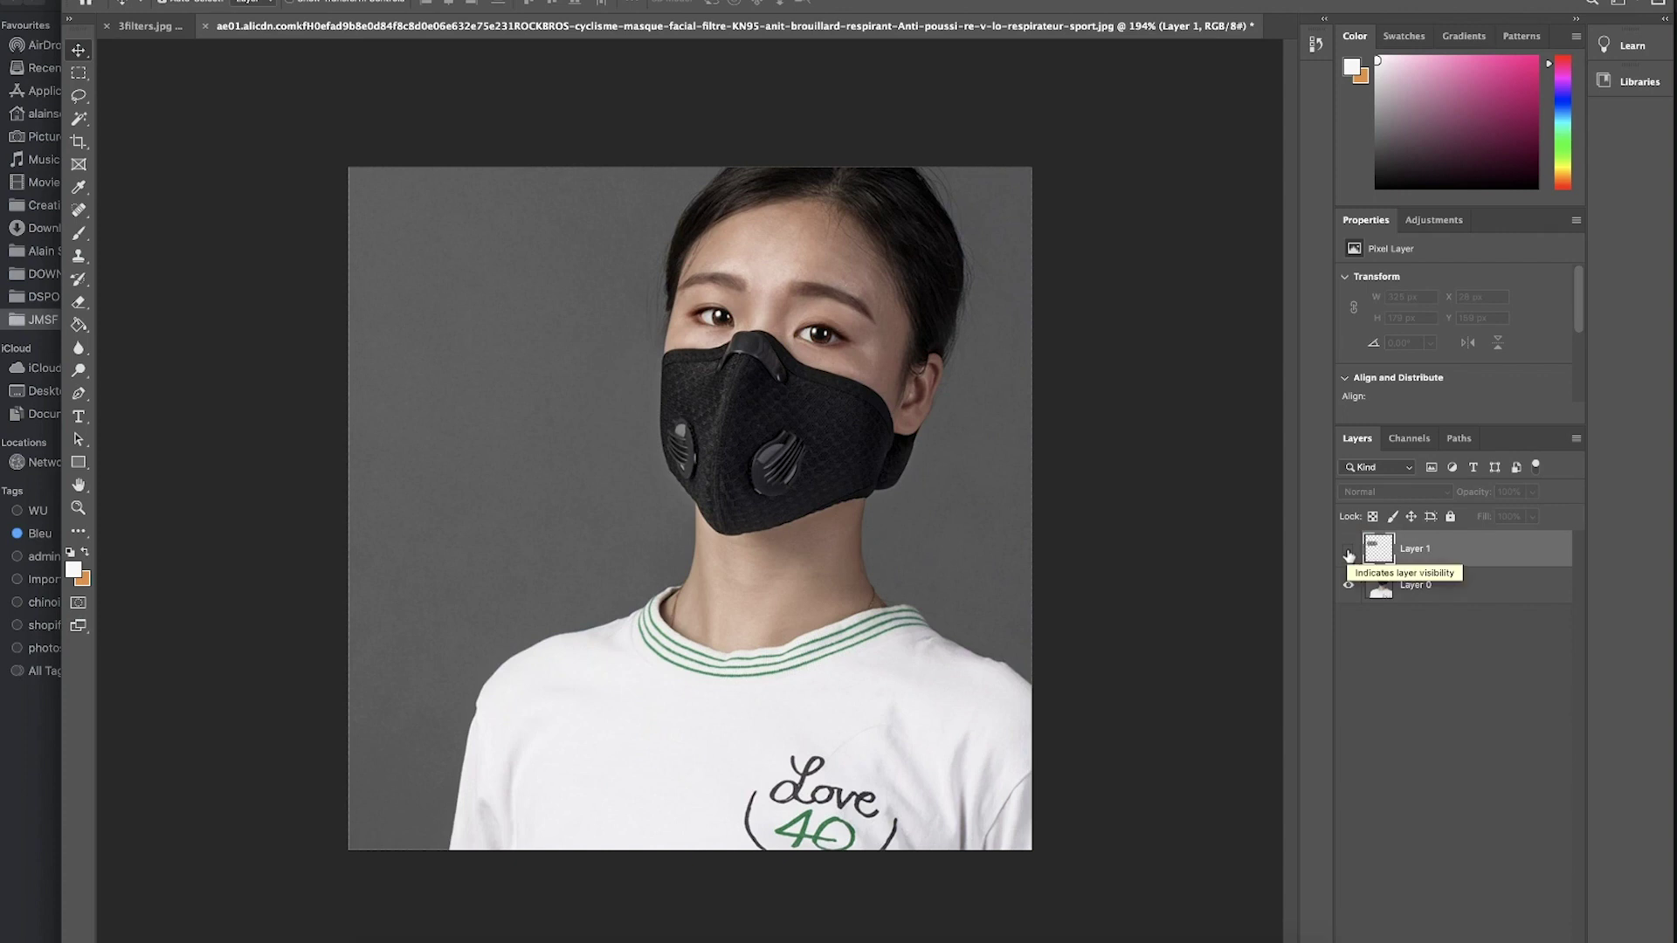
click(1349, 551)
click(1349, 587)
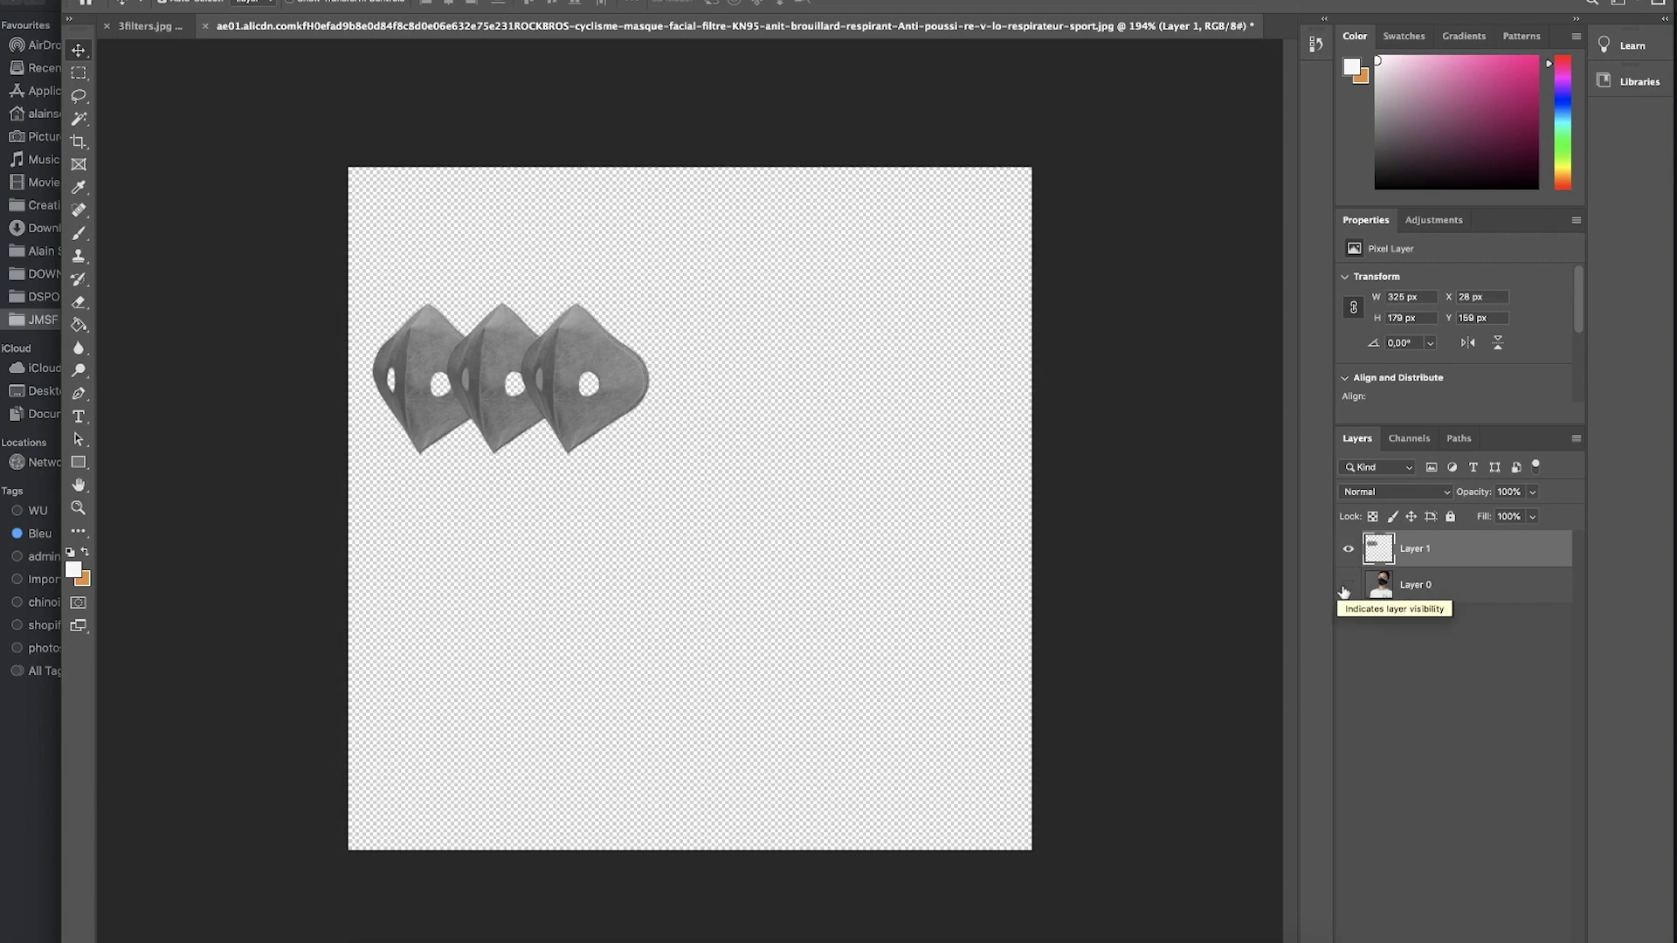
click(1349, 587)
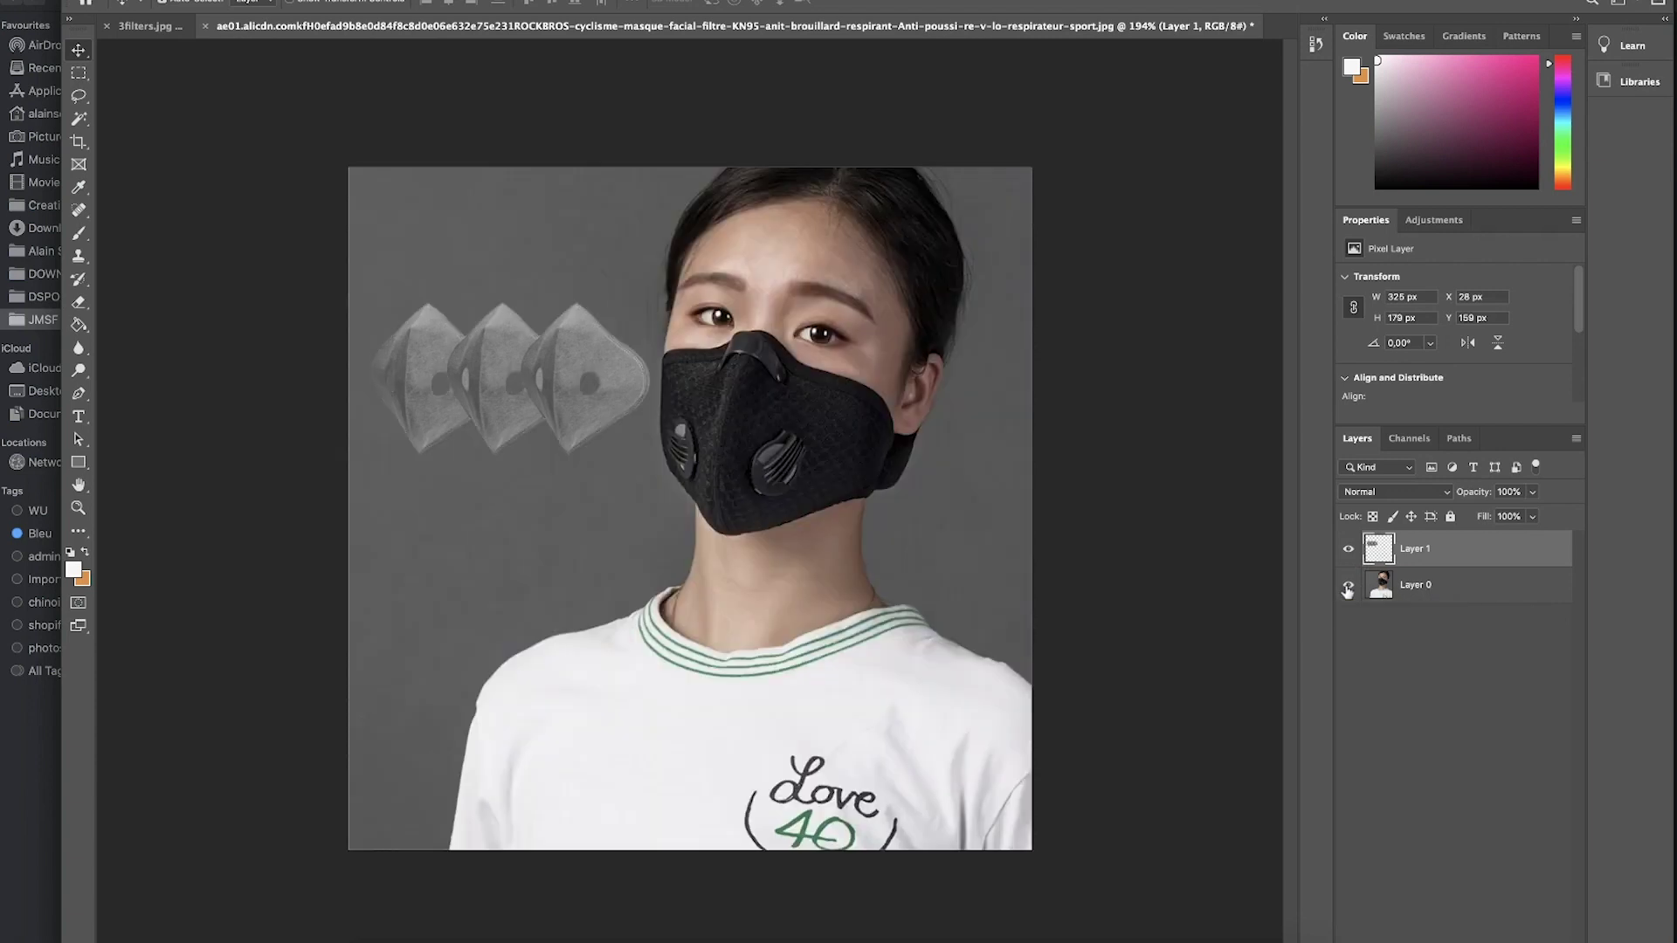
click(141, 28)
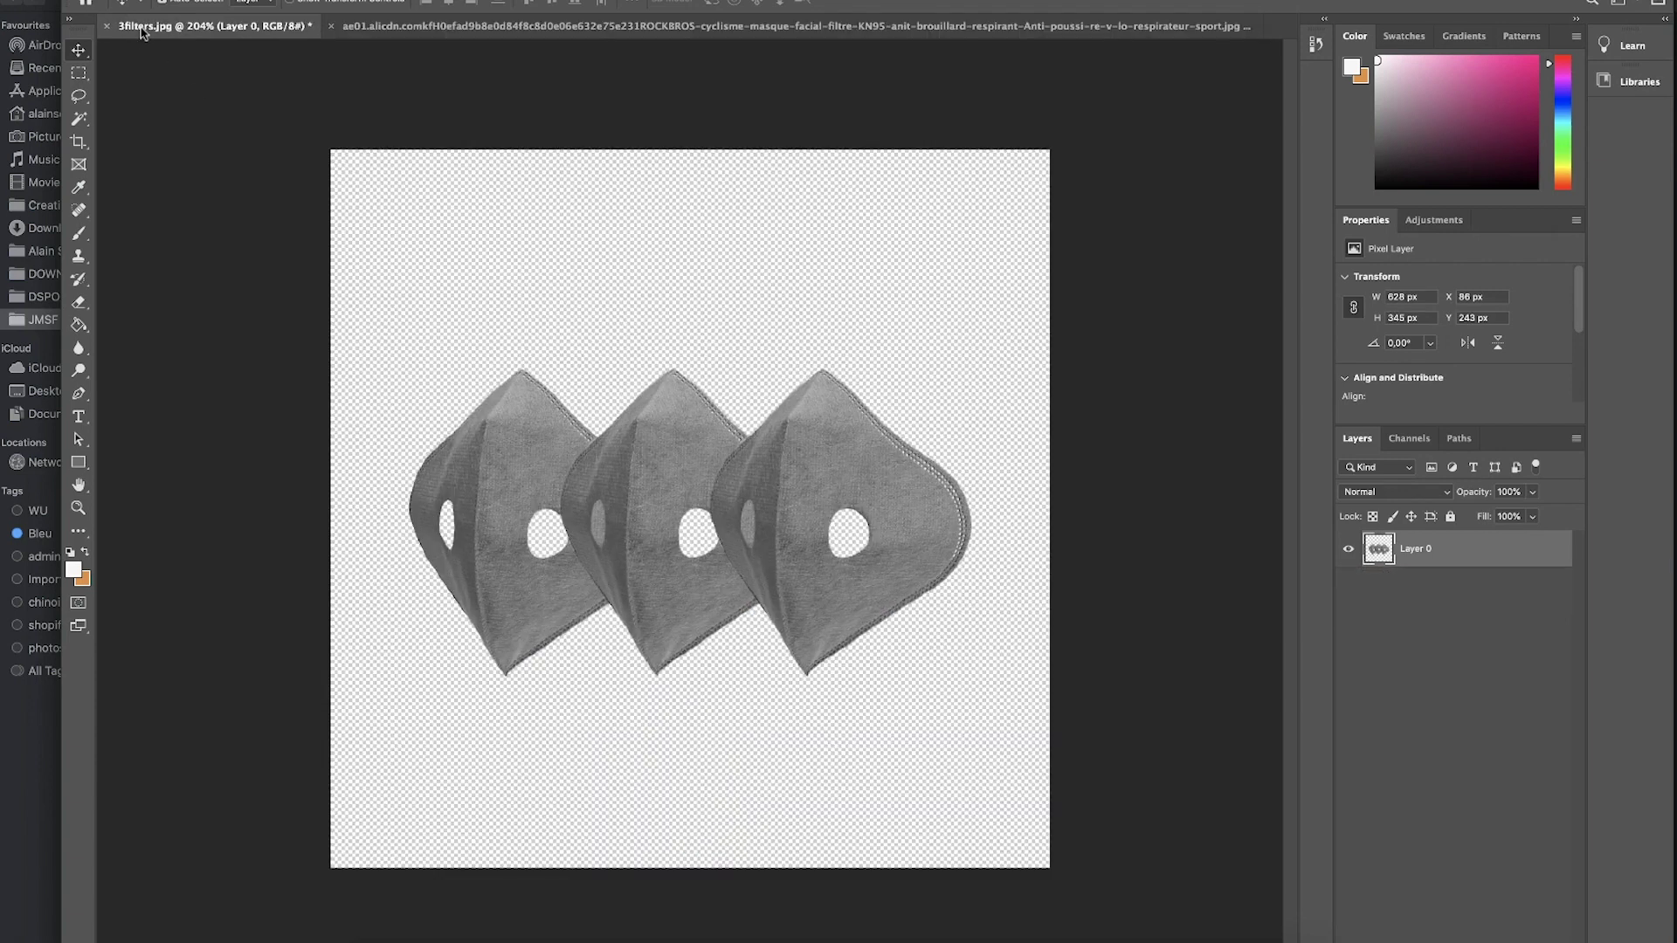